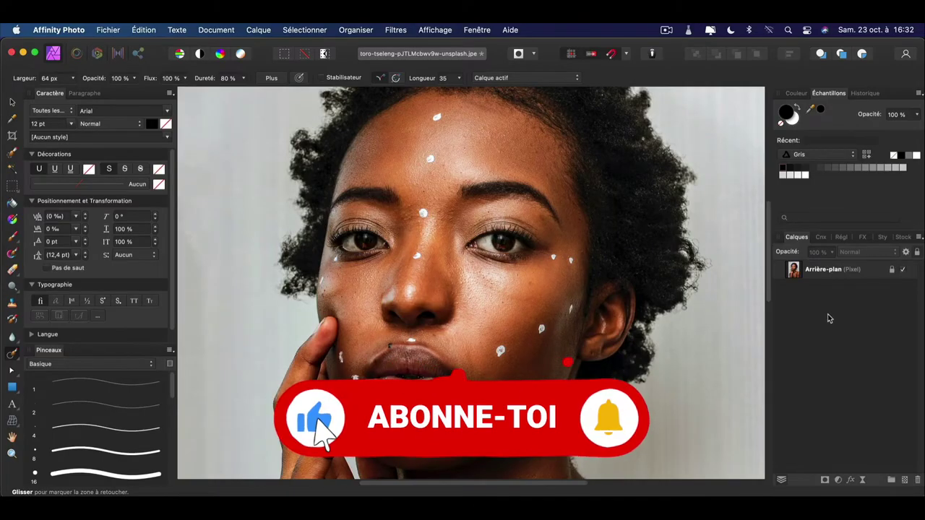
Select the Arrière-plan layer and switch to the Inpainting Brush.
click(832, 268)
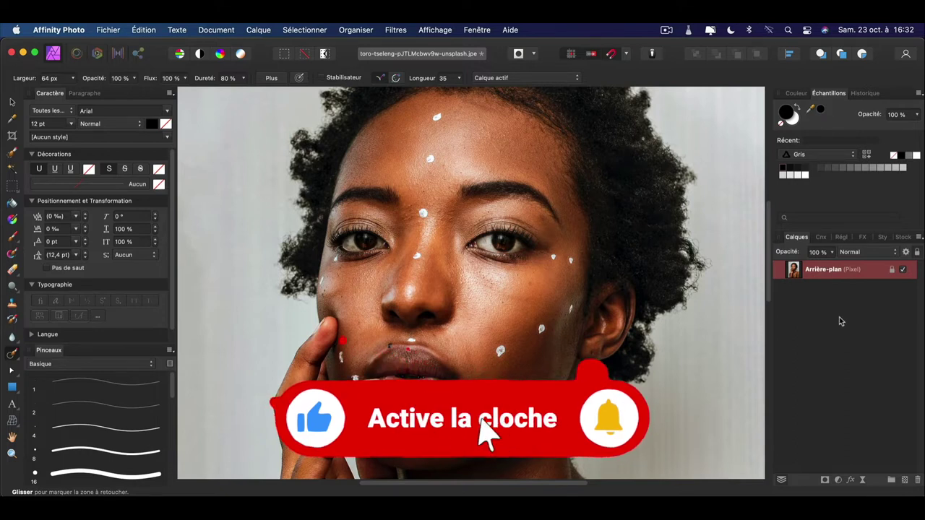
click(12, 354)
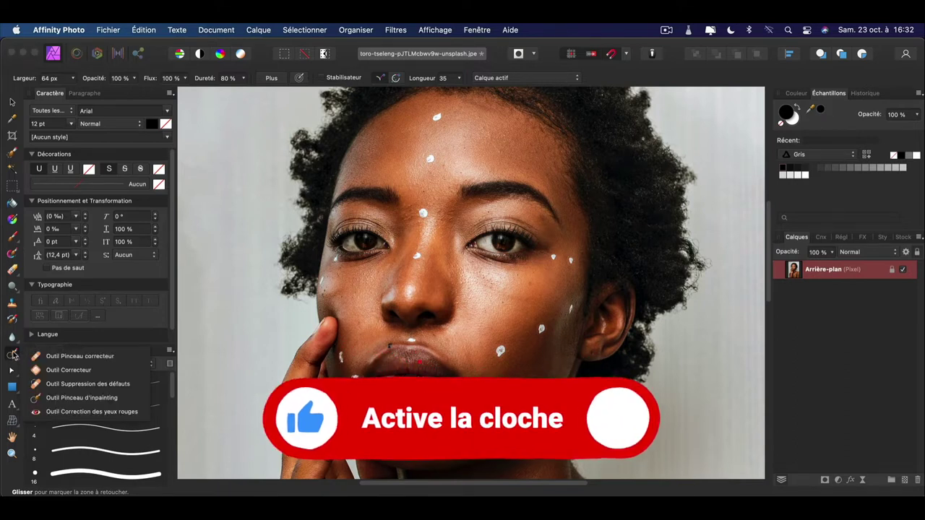
click(116, 394)
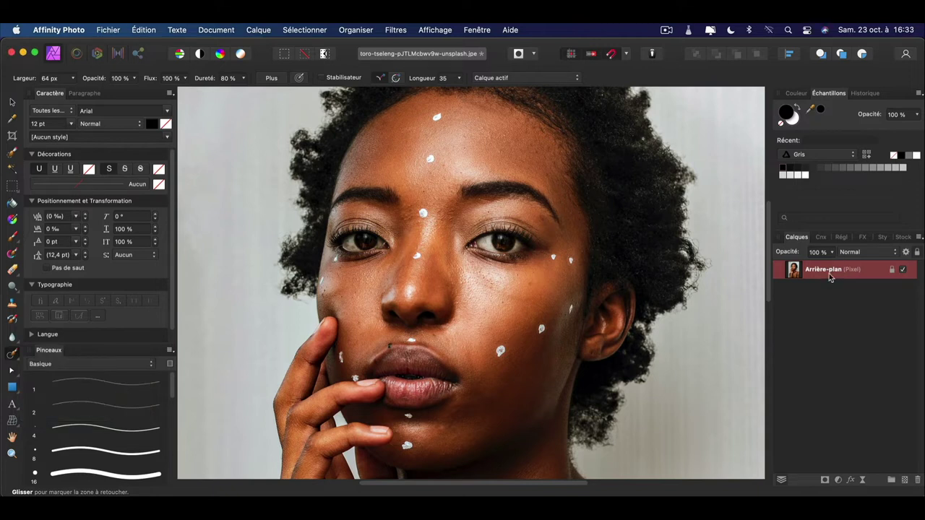
Paint out the white spots on the cheek, face, mouth and chin, then view the whole photo.
click(502, 351)
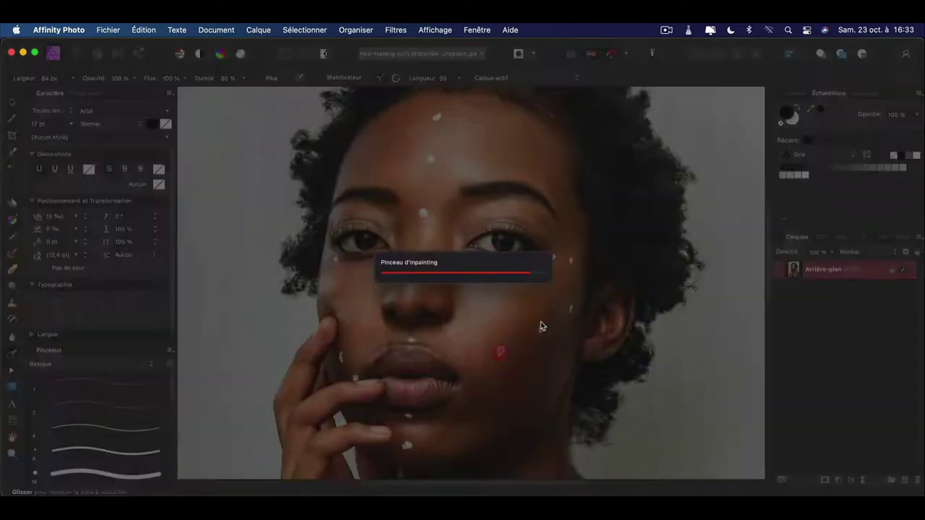
click(437, 115)
click(424, 214)
click(340, 268)
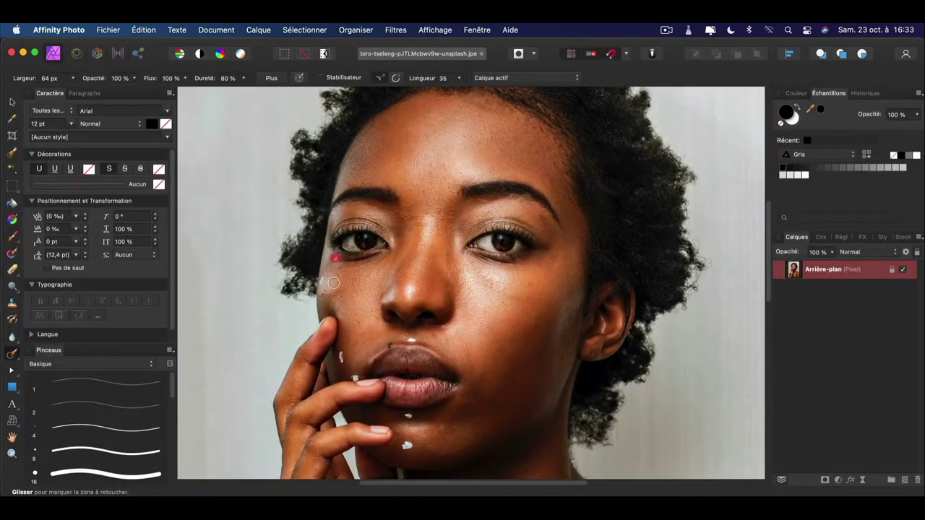
click(411, 417)
click(408, 443)
key(super+0)
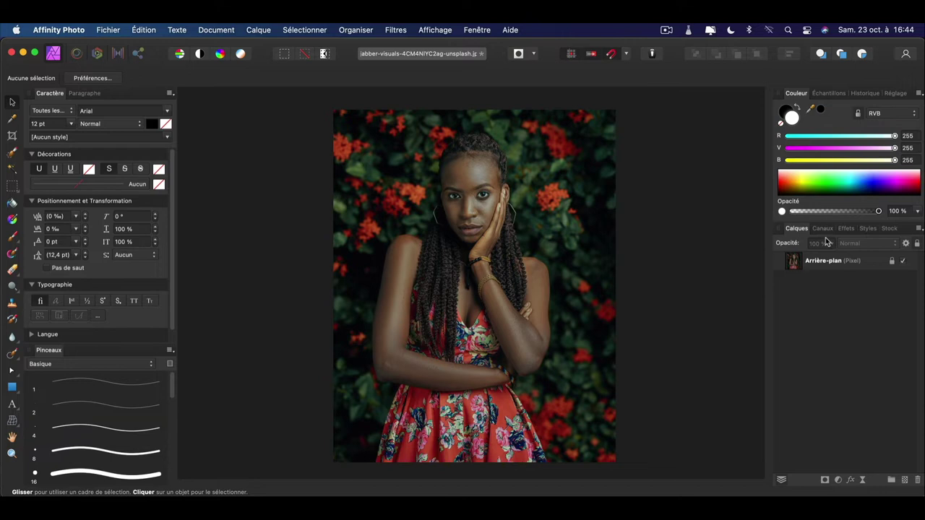
Show only the blue channel and load it as a pixel selection.
click(823, 228)
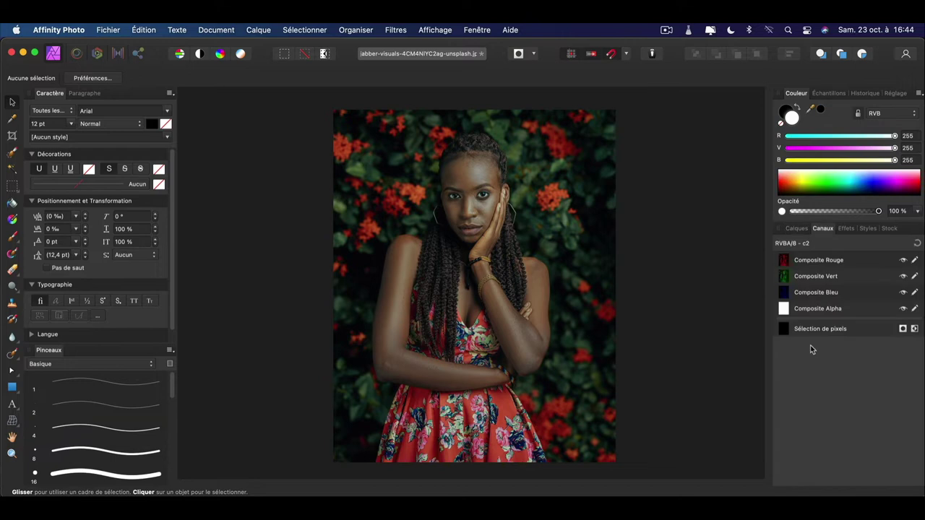
alt+click(852, 295)
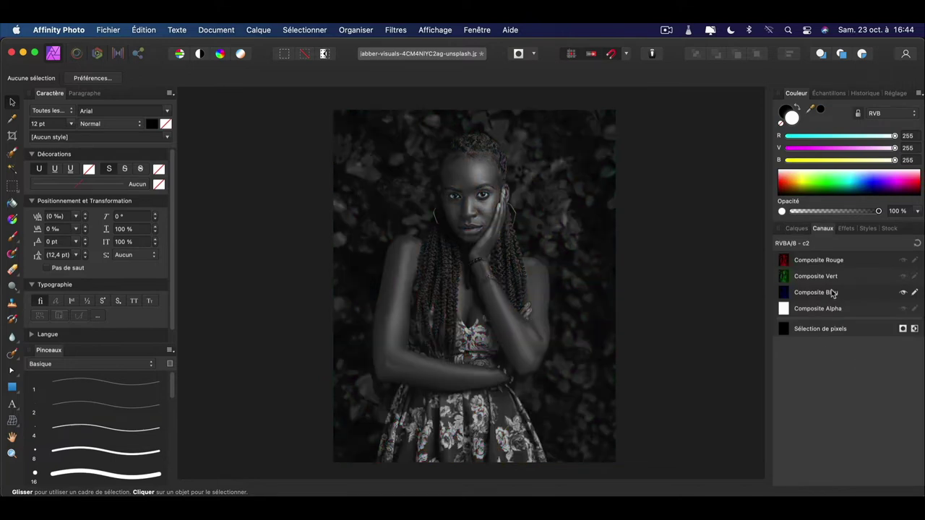
right_click(829, 295)
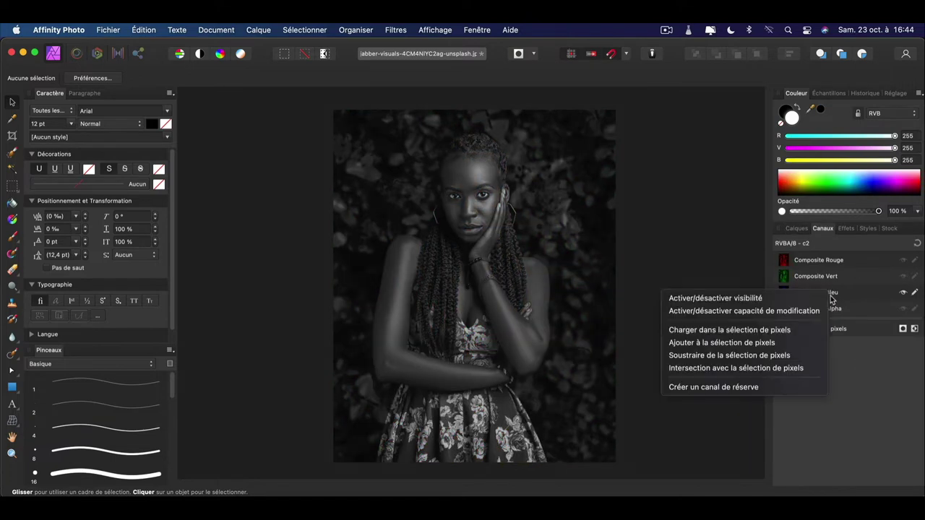
click(809, 331)
click(798, 228)
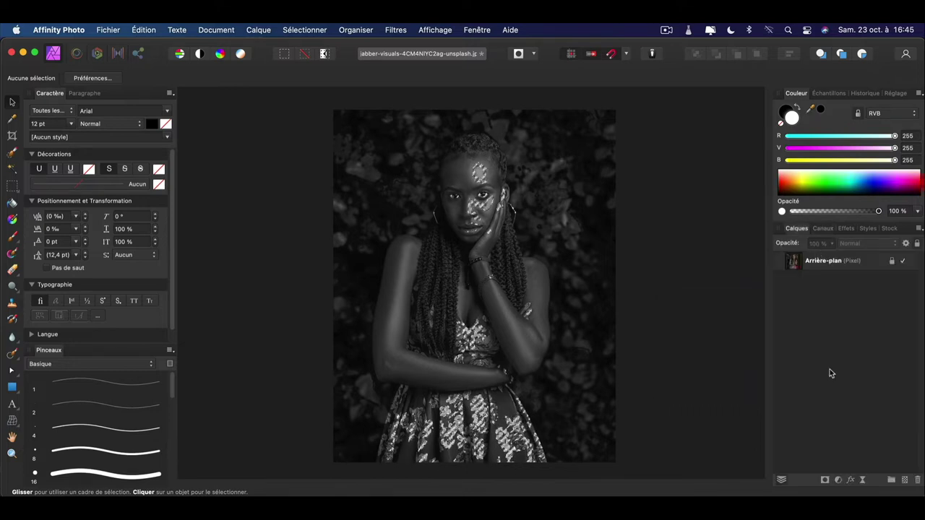
Add a Brightness/Contrast adjustment at 28% brightness, mask it to the selection, and restore full colour.
click(839, 481)
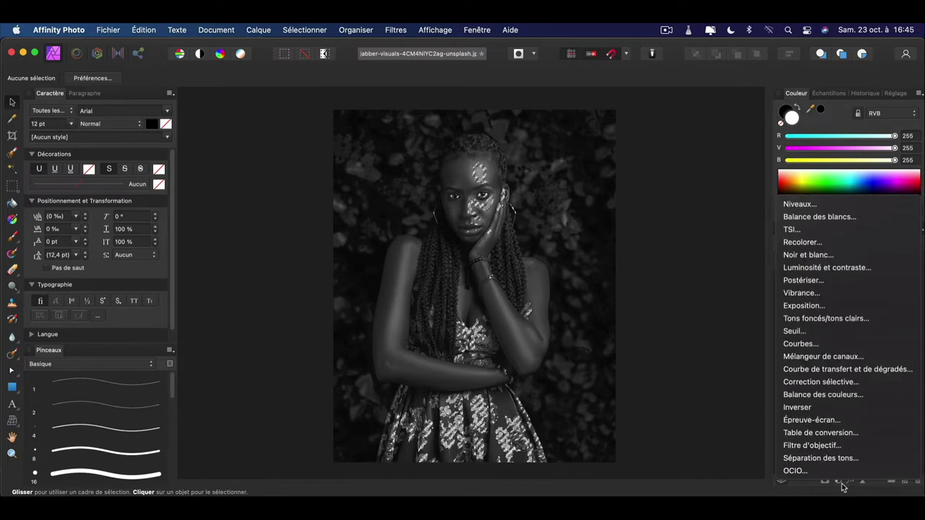
click(873, 273)
mouse_move(728, 346)
mouse_down()
mouse_move(752, 347)
mouse_move(746, 373)
mouse_move(754, 346)
mouse_up()
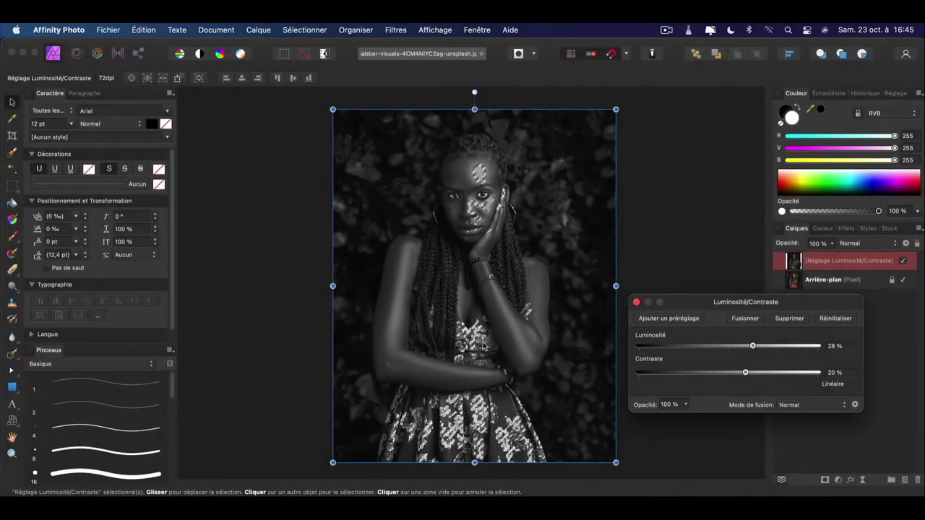
click(636, 303)
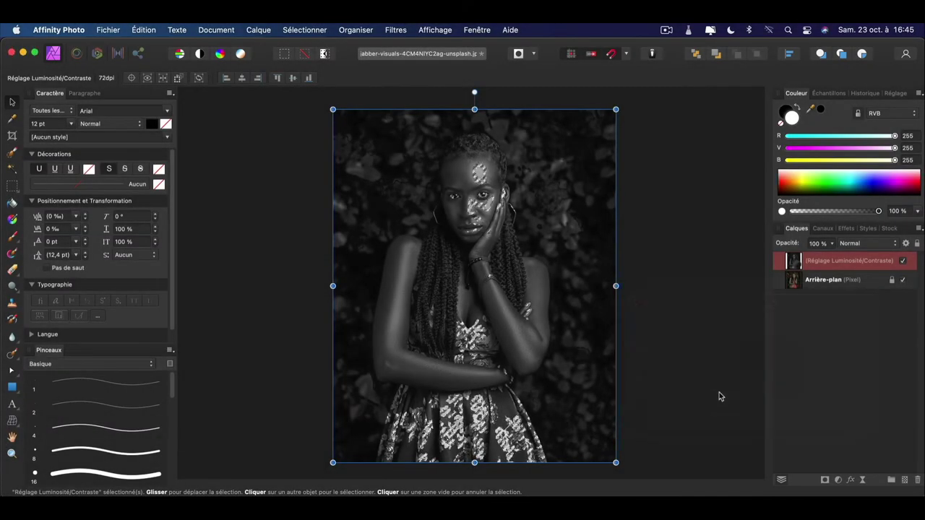
click(824, 480)
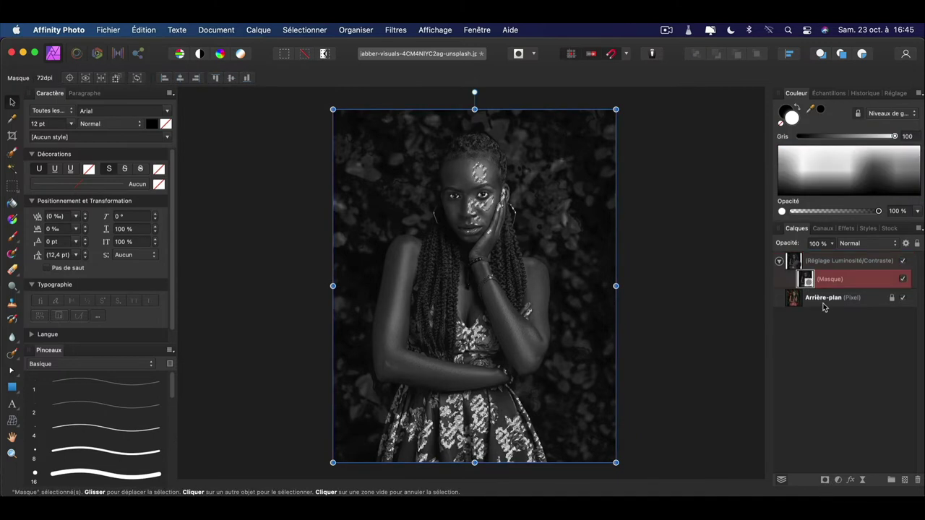
click(823, 228)
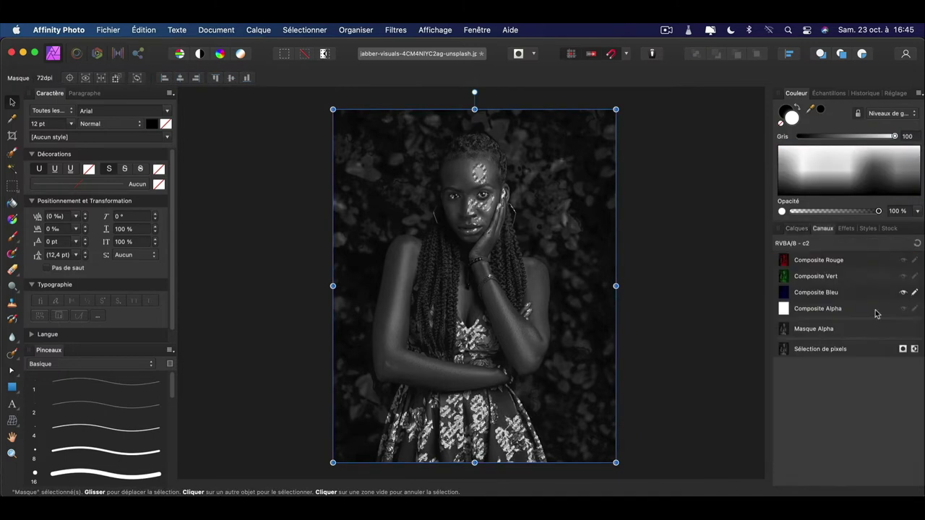
click(918, 244)
Deselect, set the Brightness/Contrast brightness to 49%, and toggle its mask to compare.
click(797, 229)
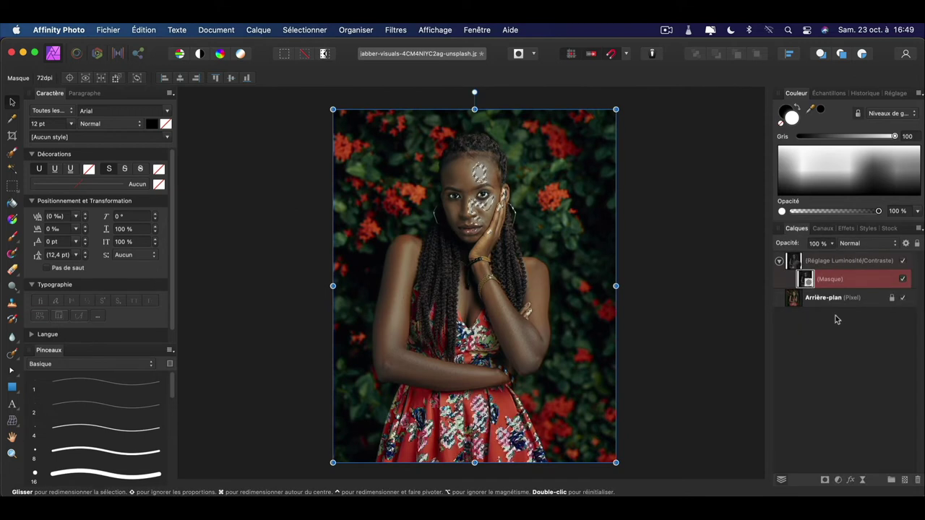
key(super+d)
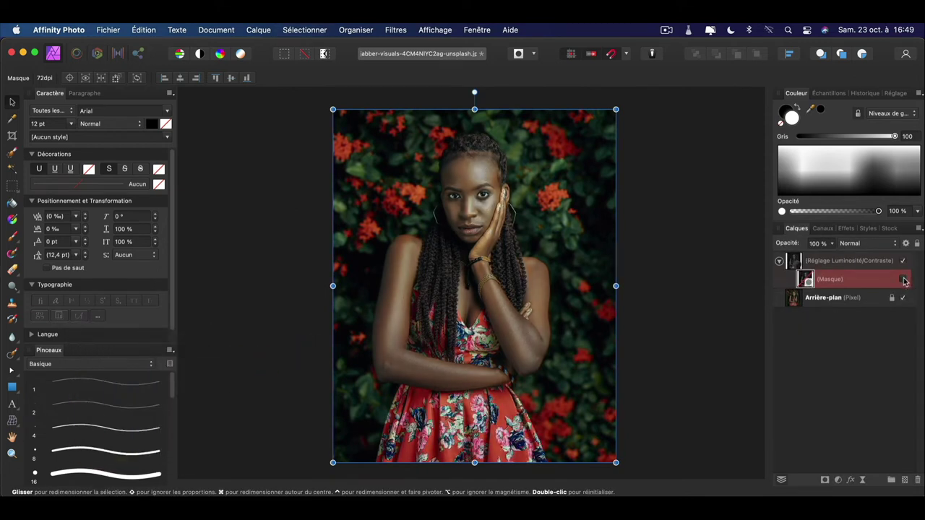
click(904, 280)
double_click(795, 262)
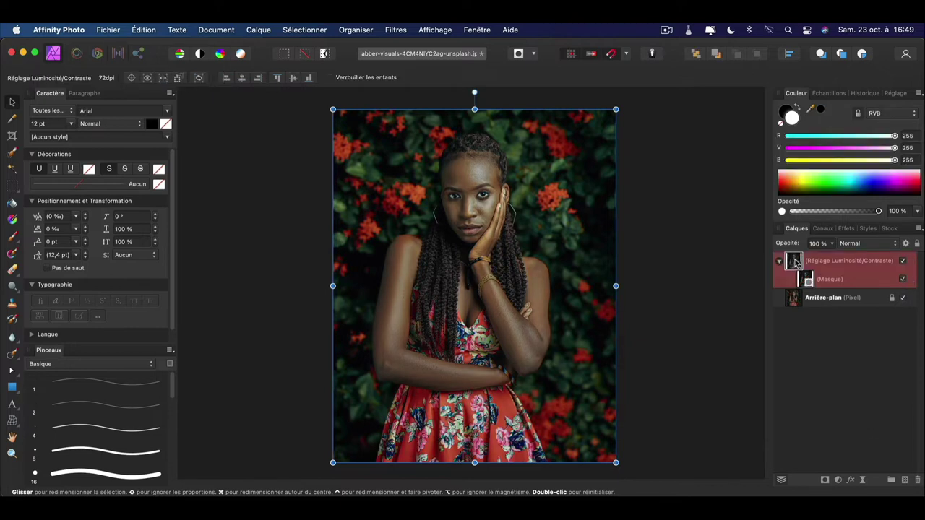
drag(758, 349, 769, 349)
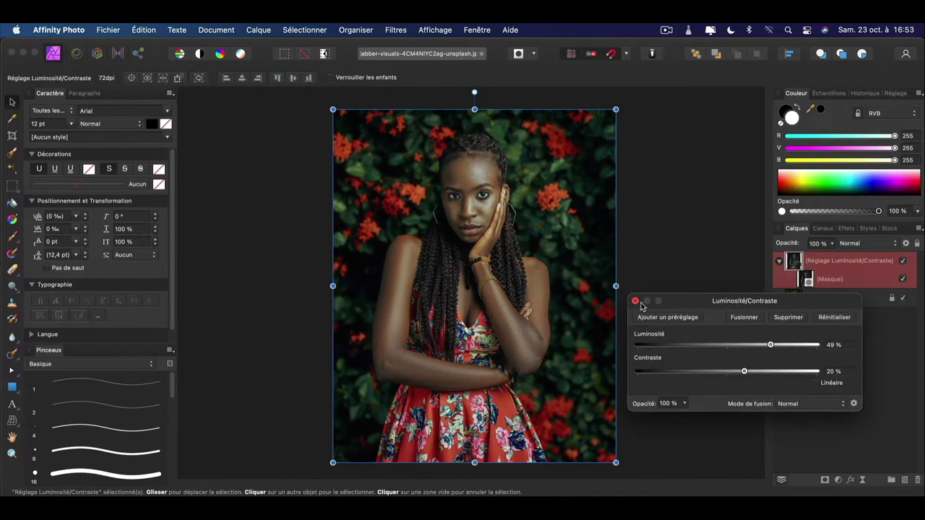
click(636, 302)
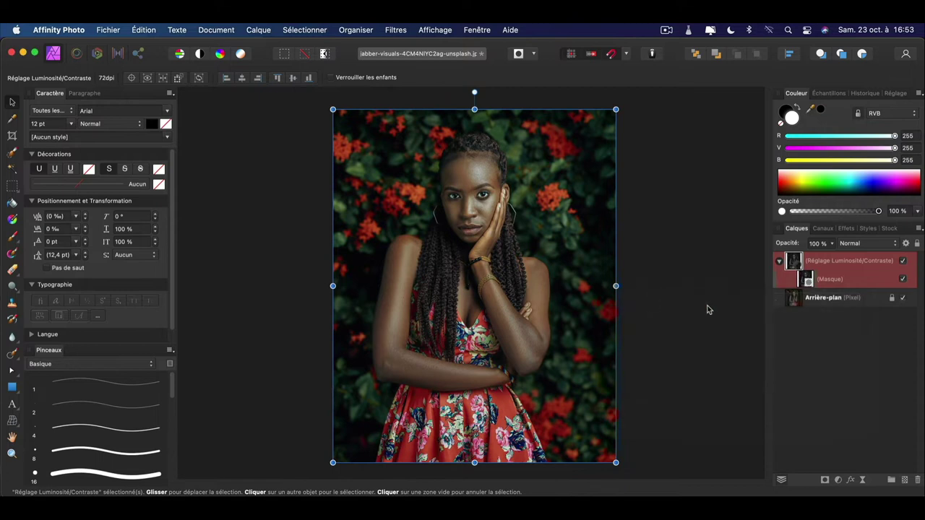
click(902, 280)
click(902, 280)
click(903, 279)
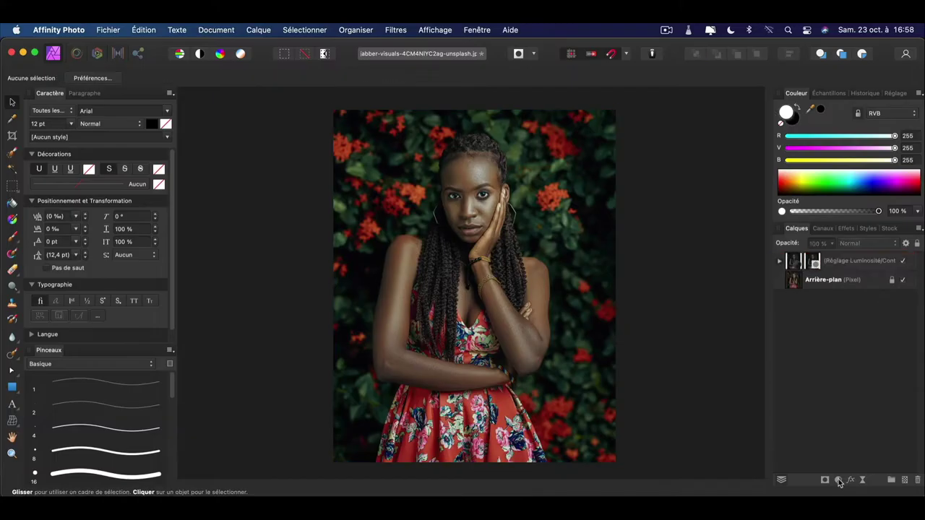
Add two Curves adjustments, one darkening and one brightening the photo.
click(840, 481)
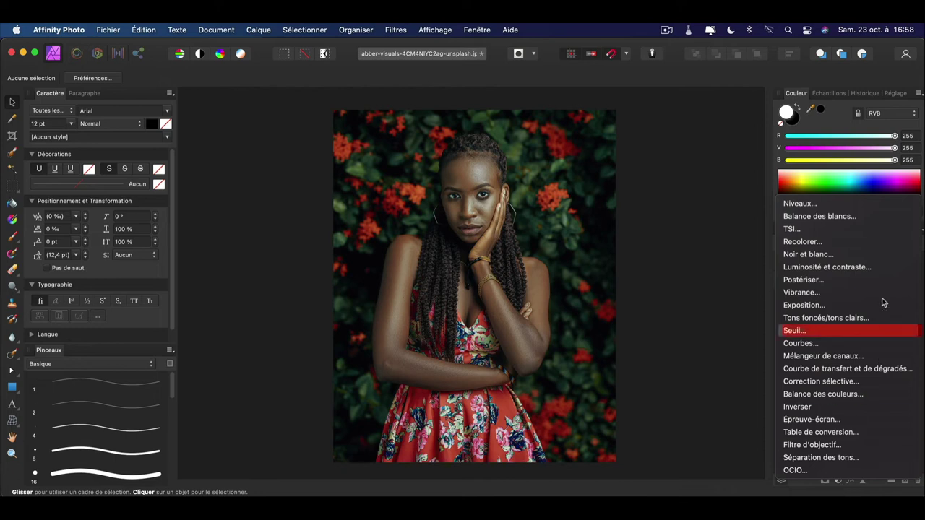
click(850, 343)
mouse_move(747, 268)
mouse_down()
mouse_move(755, 283)
mouse_move(736, 225)
mouse_up()
click(635, 121)
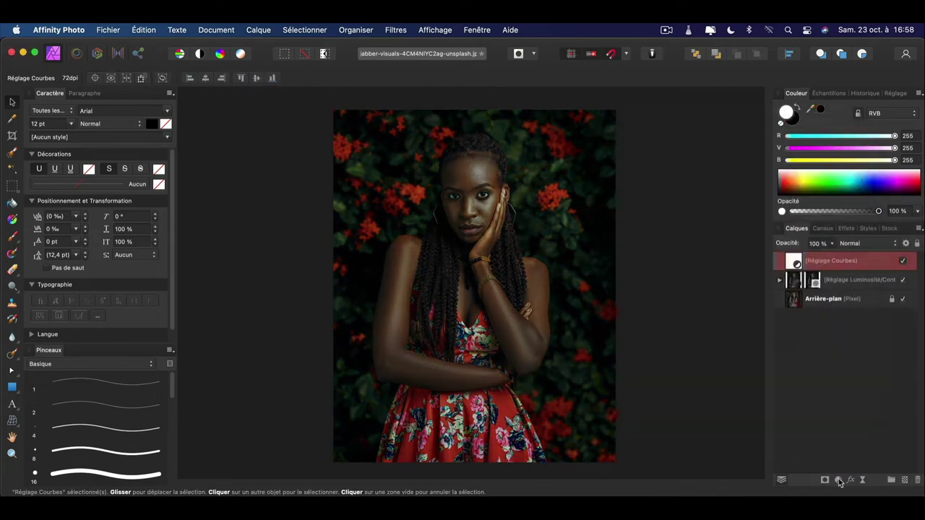
click(840, 480)
click(842, 344)
drag(768, 233, 745, 210)
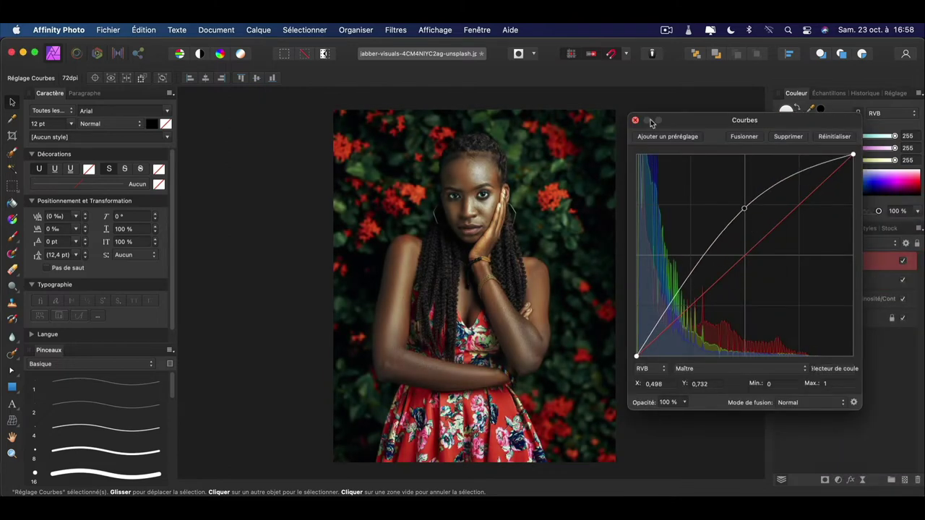
click(635, 120)
Add masks to both Curves layers and invert each mask to black.
click(825, 481)
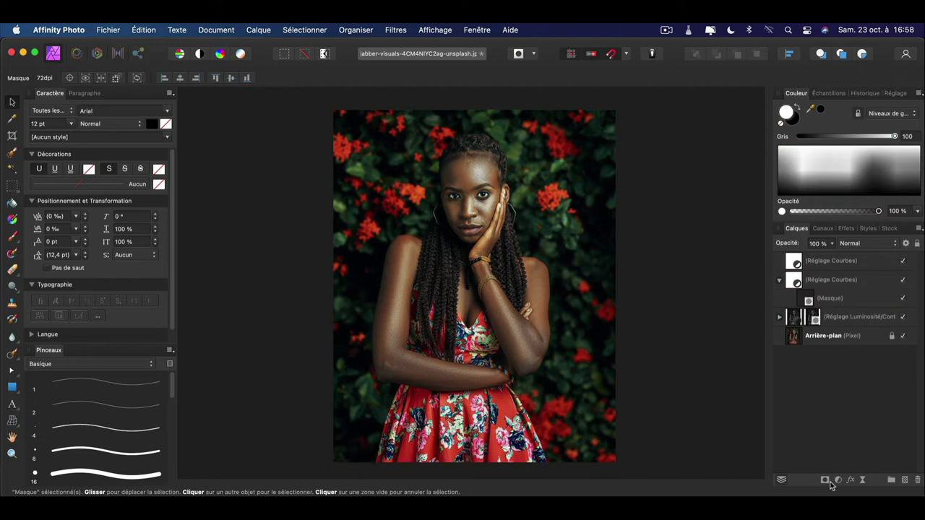
click(829, 267)
click(825, 481)
click(818, 321)
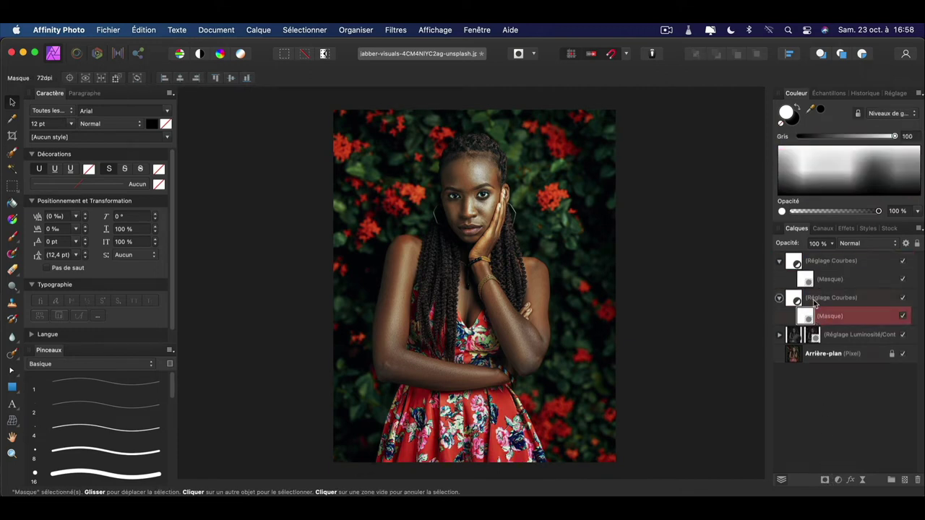
key(ctrl+i)
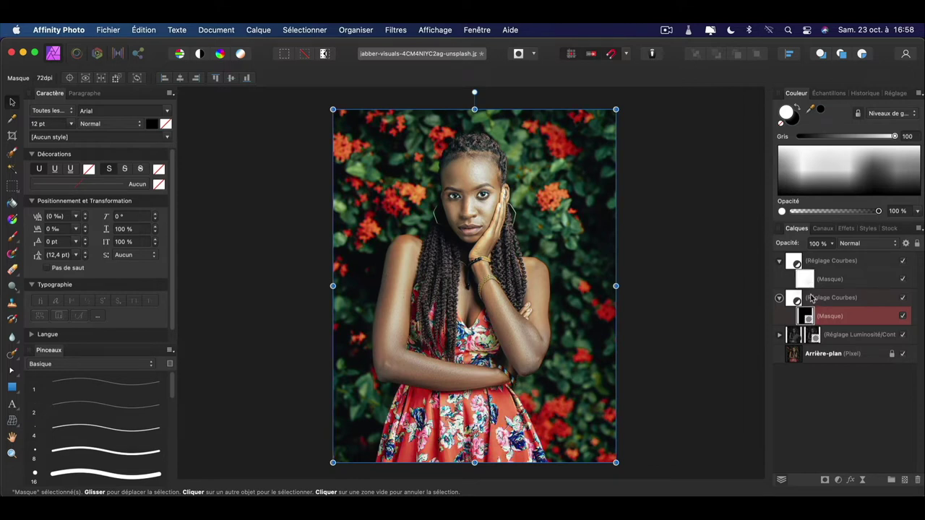
click(813, 282)
key(ctrl+i)
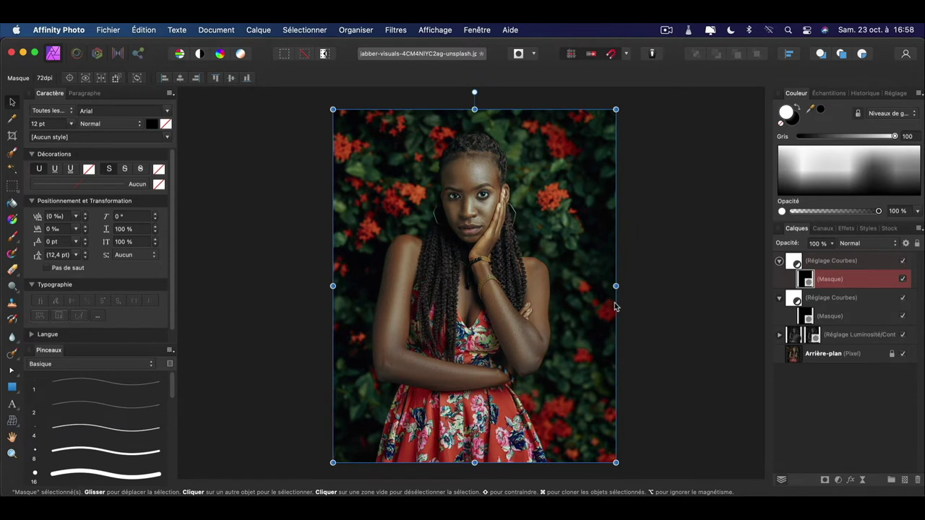
Switch to the Paint Brush and resize it to about 530 px.
key(b)
mouse_move(415, 203)
mouse_down()
mouse_move(448, 203)
mouse_move(410, 203)
mouse_up()
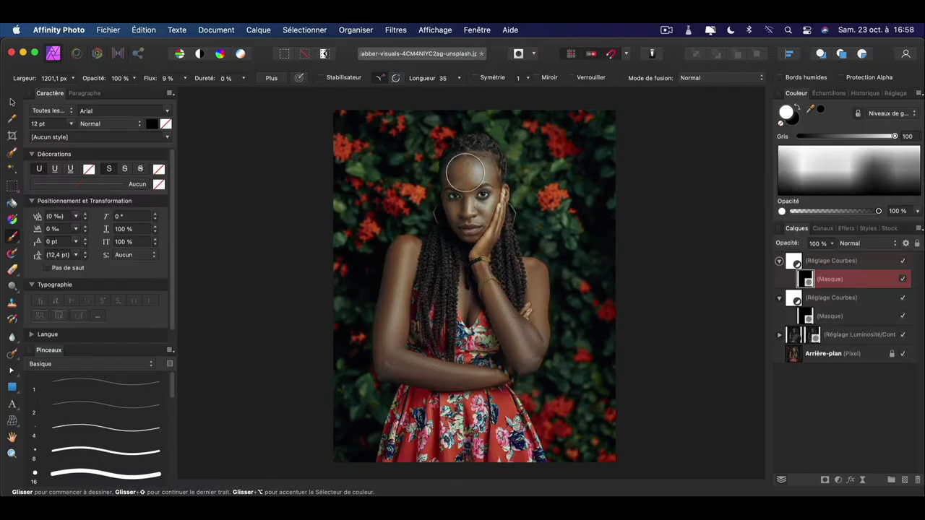
drag(440, 227, 426, 227)
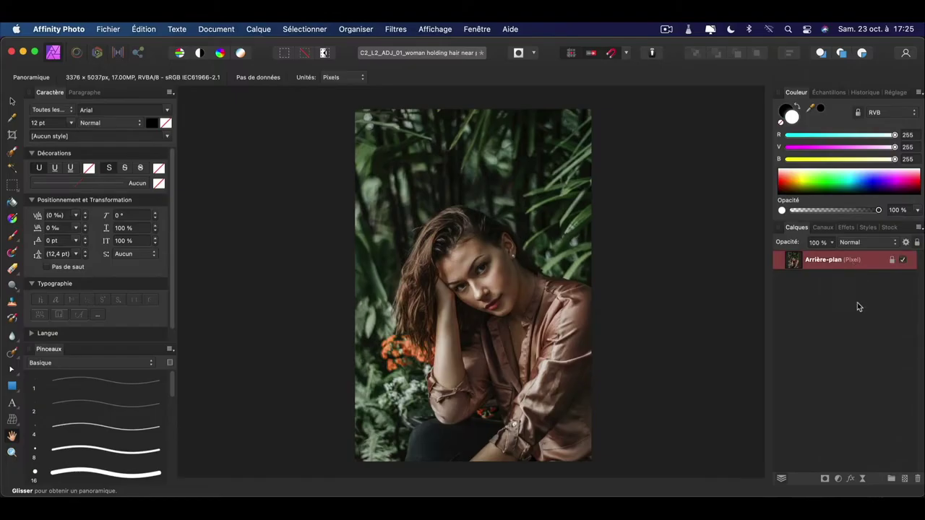
Add a Depth of Field live filter with radius 18,6 px, vibrance 38% and clarity 1,3 px.
click(861, 481)
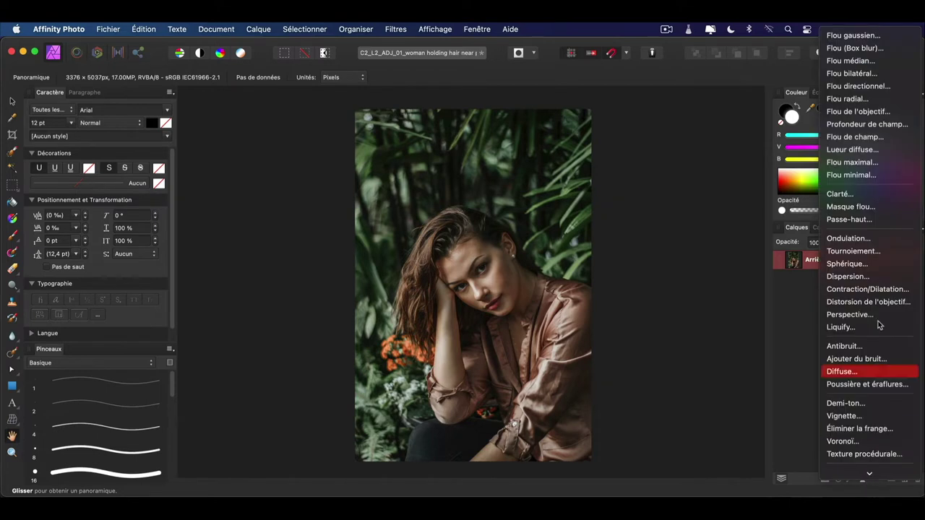
click(900, 127)
drag(647, 330, 789, 227)
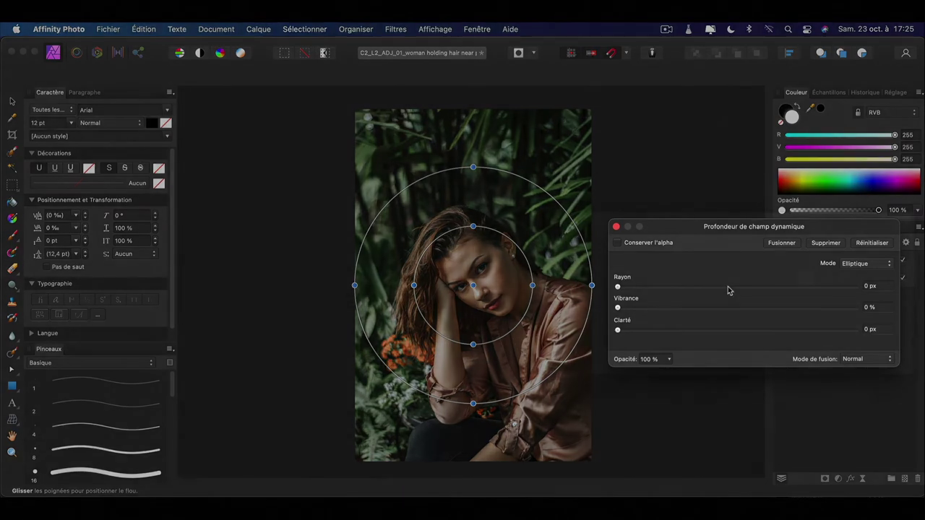
drag(727, 287, 744, 288)
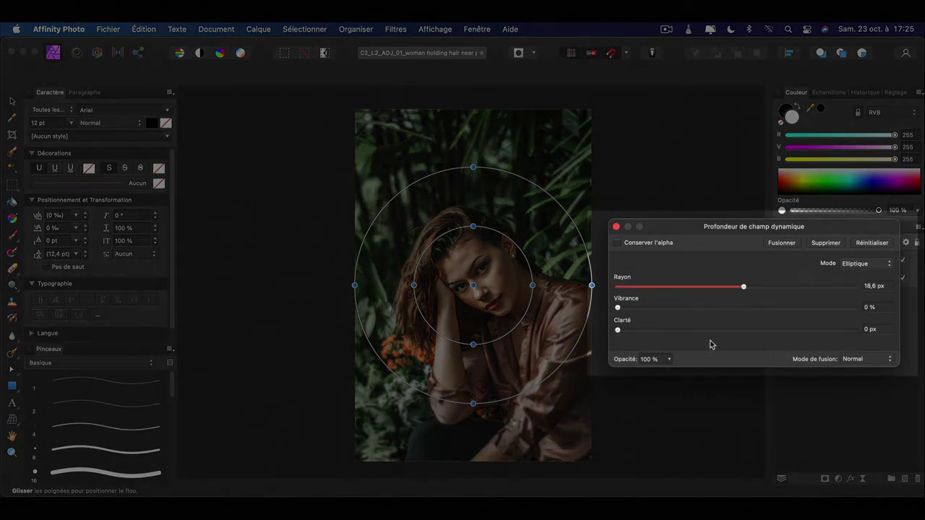
drag(695, 312, 709, 312)
drag(679, 333, 674, 333)
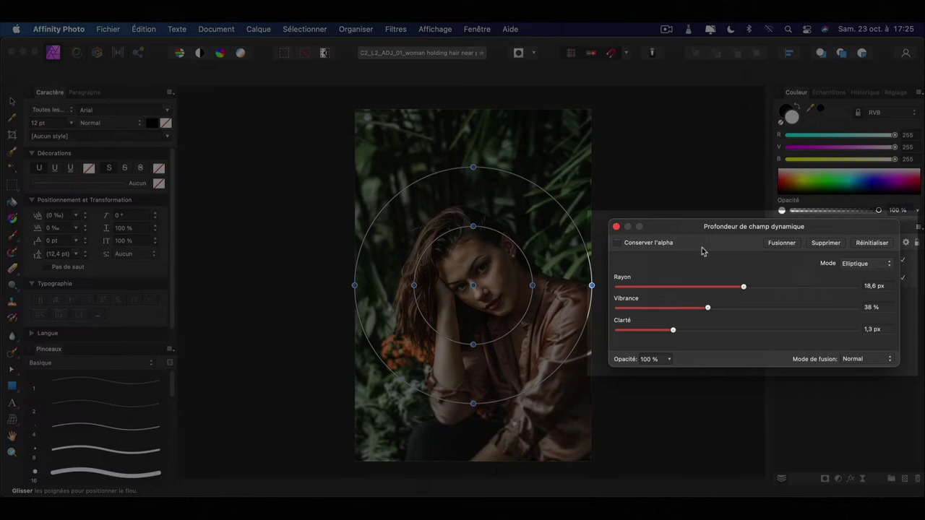
Widen the sharp focus area over the face and body, then toggle the blur to compare.
drag(473, 345, 469, 365)
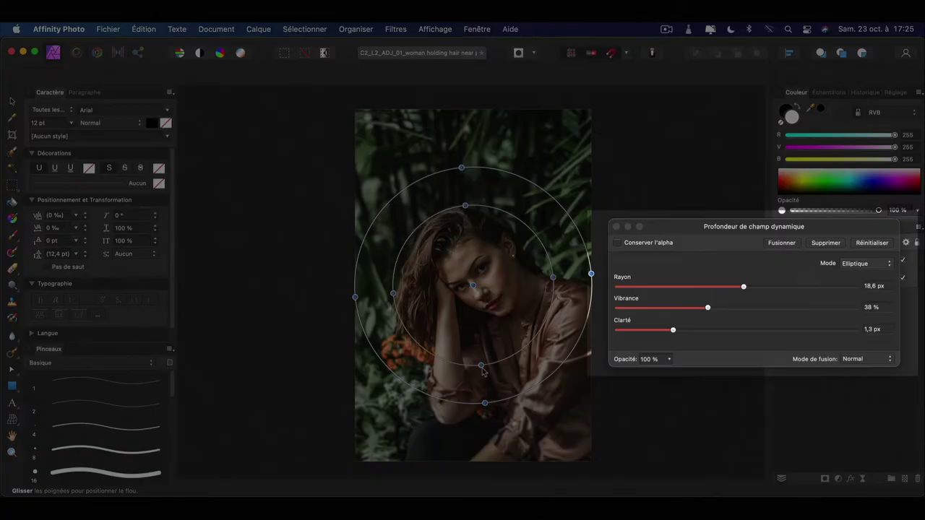
mouse_move(473, 403)
mouse_down()
mouse_move(468, 409)
mouse_move(480, 403)
mouse_up()
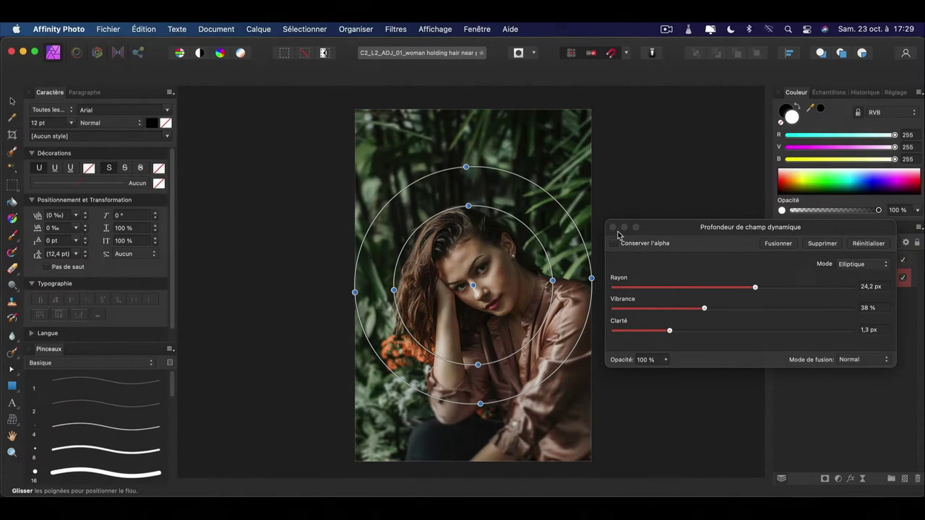
click(612, 227)
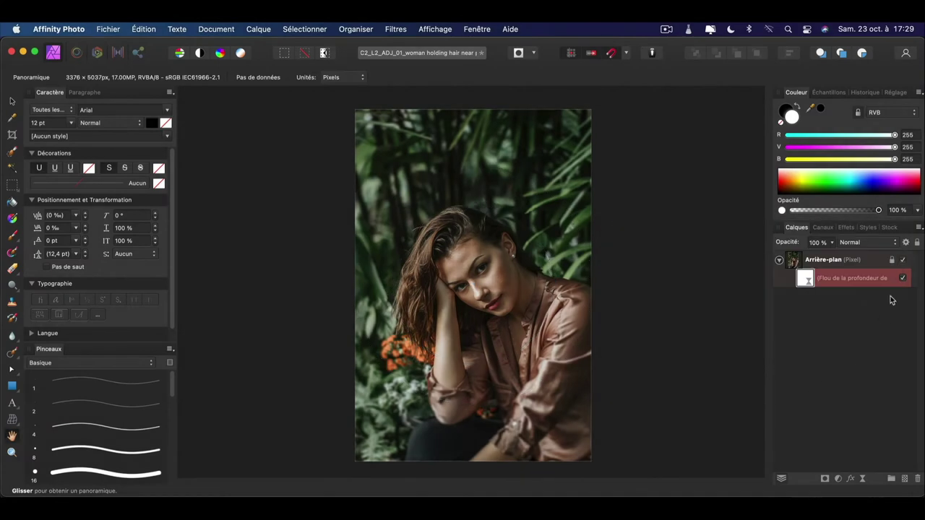
click(904, 279)
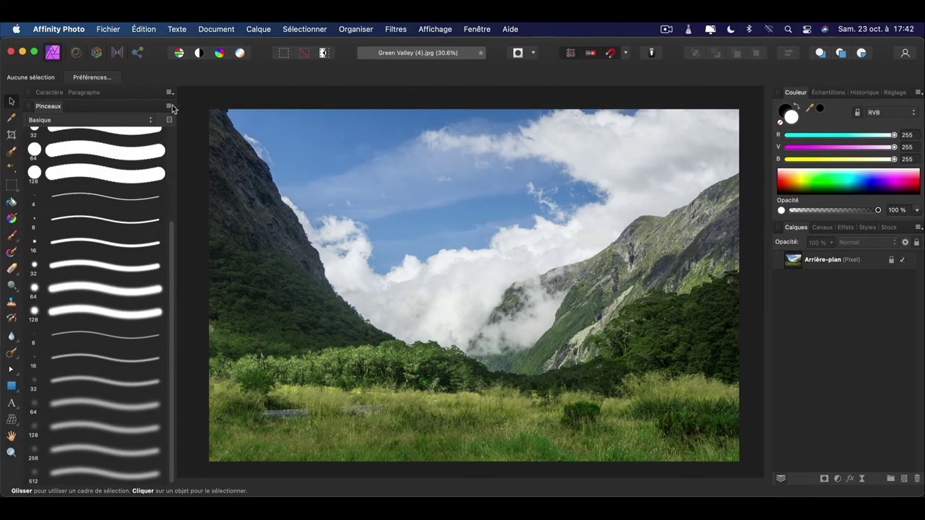
Create a new image brush from Deciduous Trees (1).png.
click(169, 106)
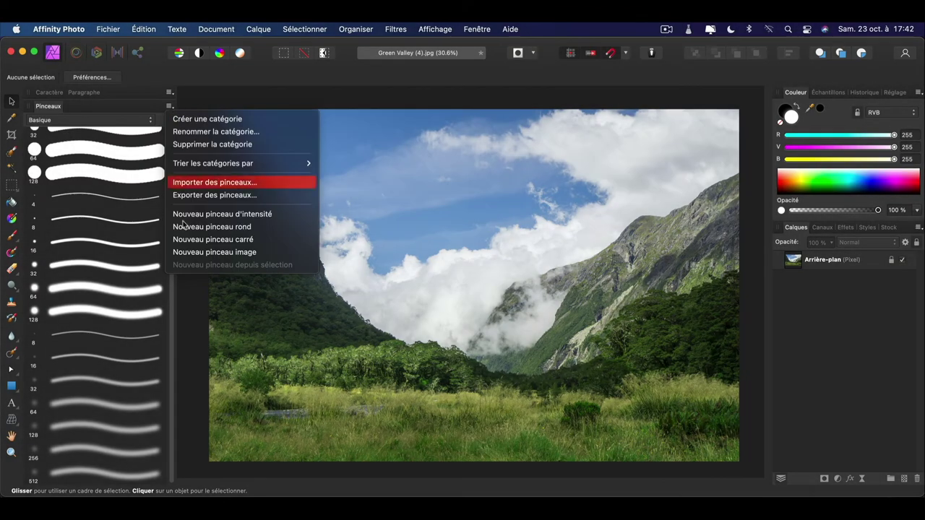
click(290, 234)
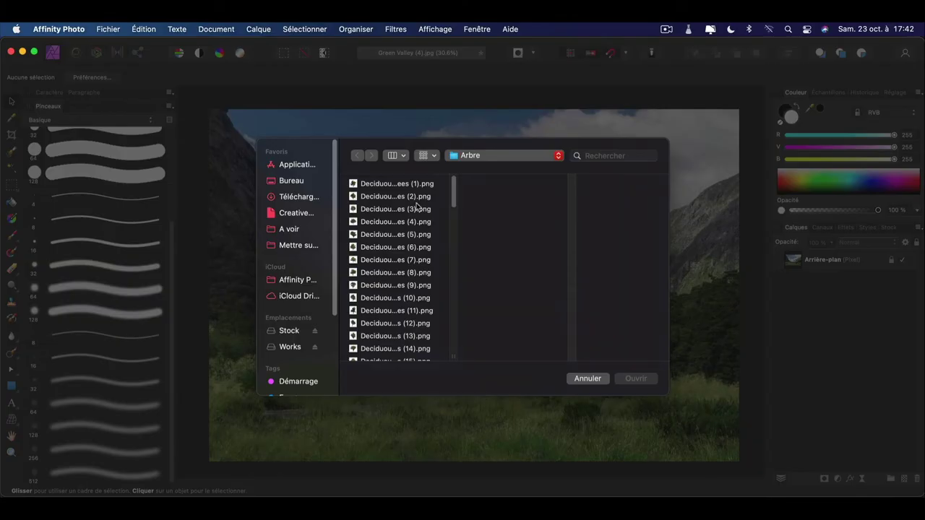
click(405, 196)
key(Up)
click(636, 379)
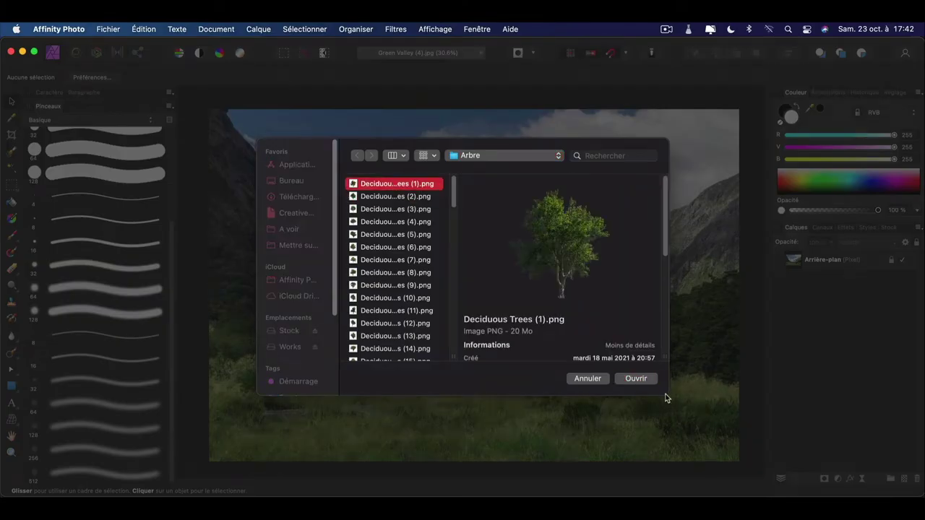
Stamp the tree brush at about 2600 px into the middle of the valley.
click(16, 239)
click(127, 477)
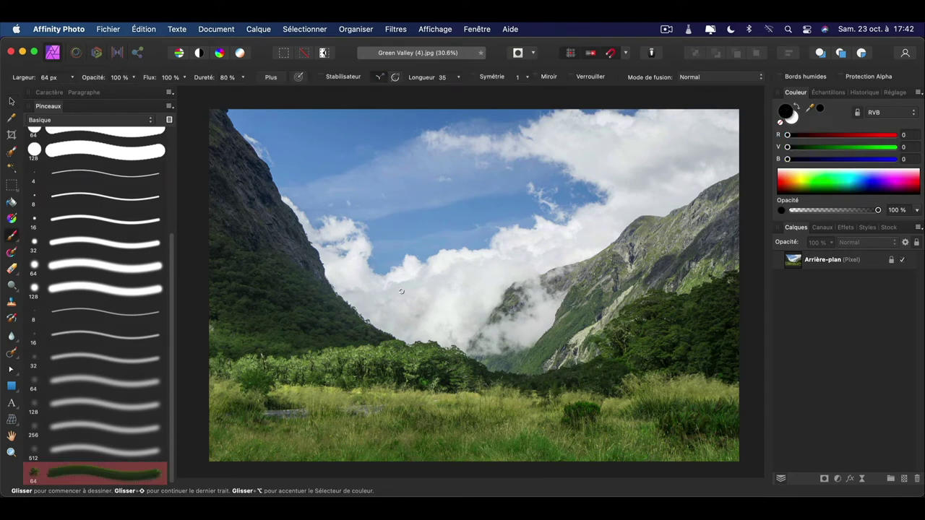
mouse_move(415, 260)
mouse_down()
mouse_move(426, 238)
mouse_move(441, 238)
mouse_up()
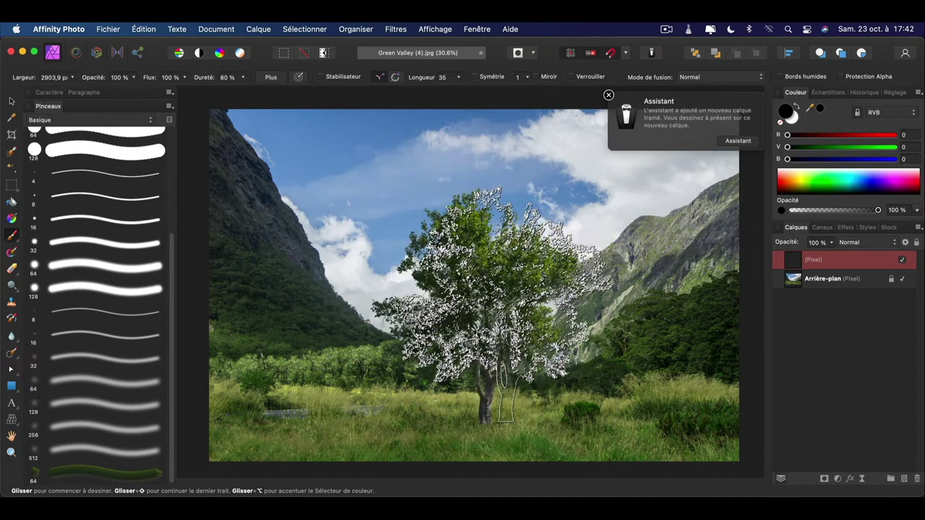
click(483, 307)
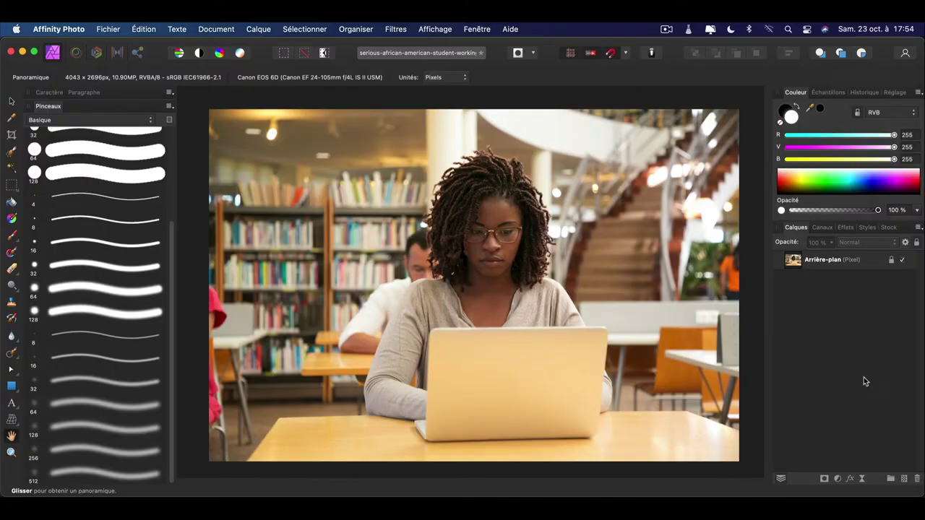
Add a LUT adjustment loaded with Bleu et orange (cube) 01.cube and toggle it to compare.
click(838, 480)
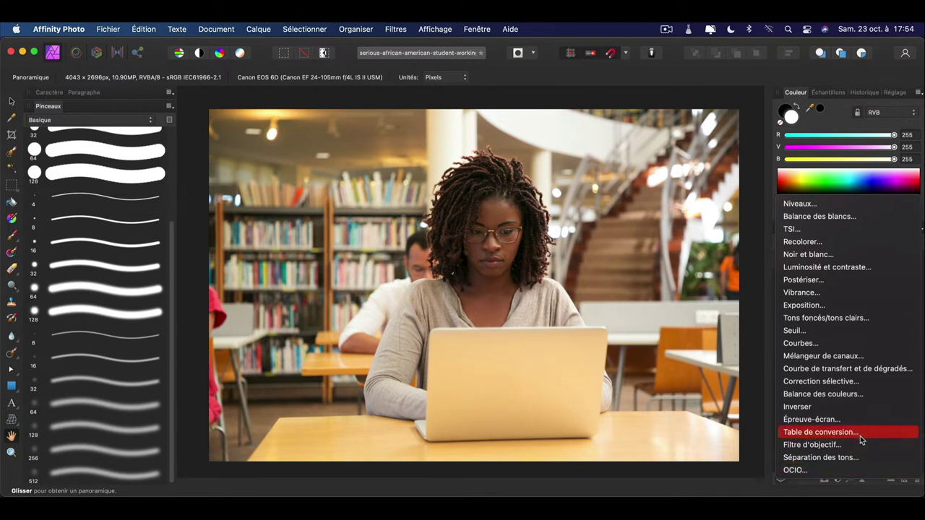
click(862, 432)
click(717, 364)
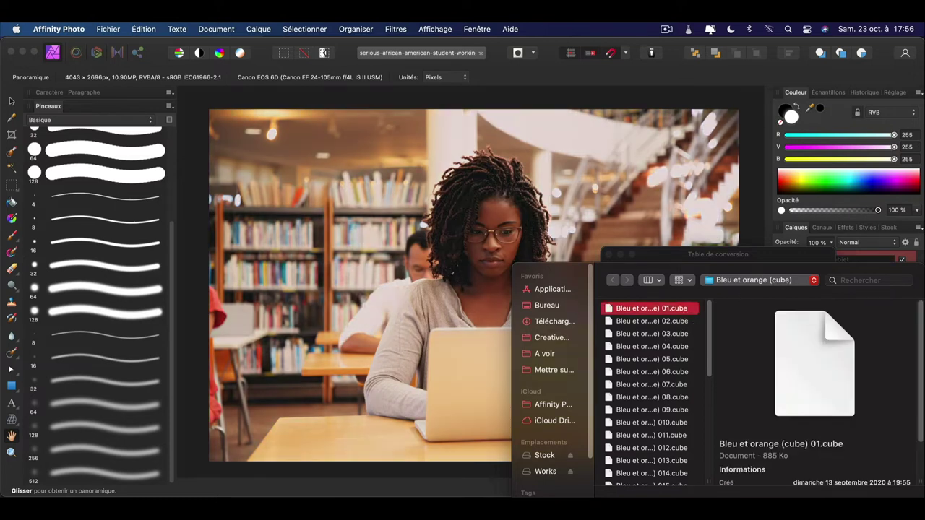
key(Return)
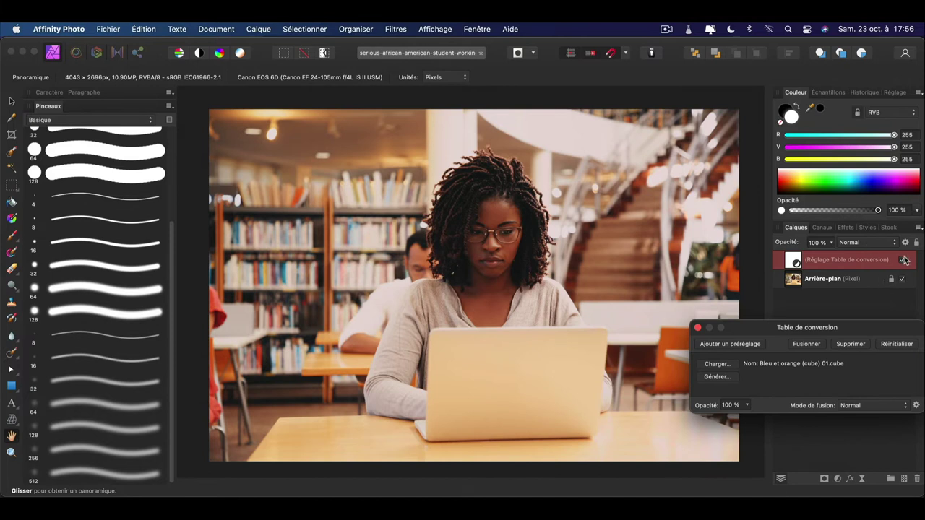
click(904, 261)
click(903, 260)
click(906, 261)
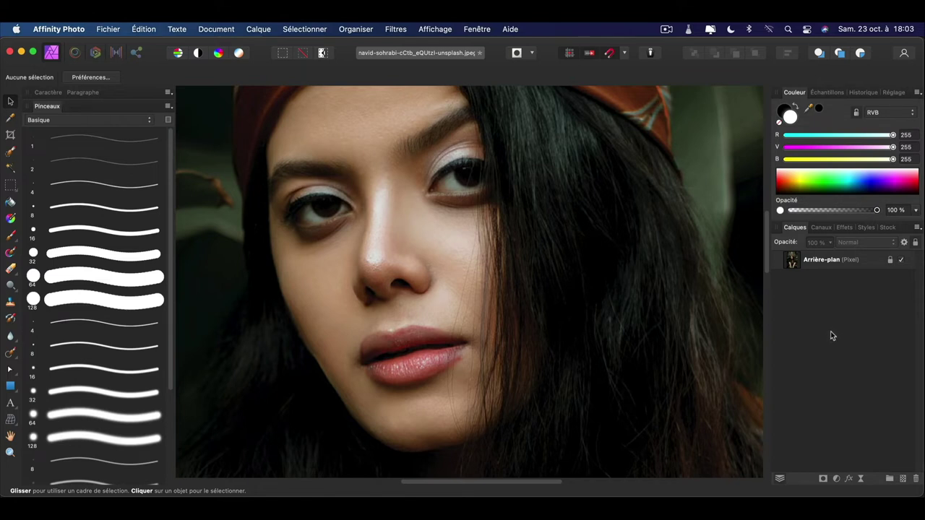
In the Develop persona's Details, set luminance noise reduction to 16% and luminance detail to 56%.
click(844, 260)
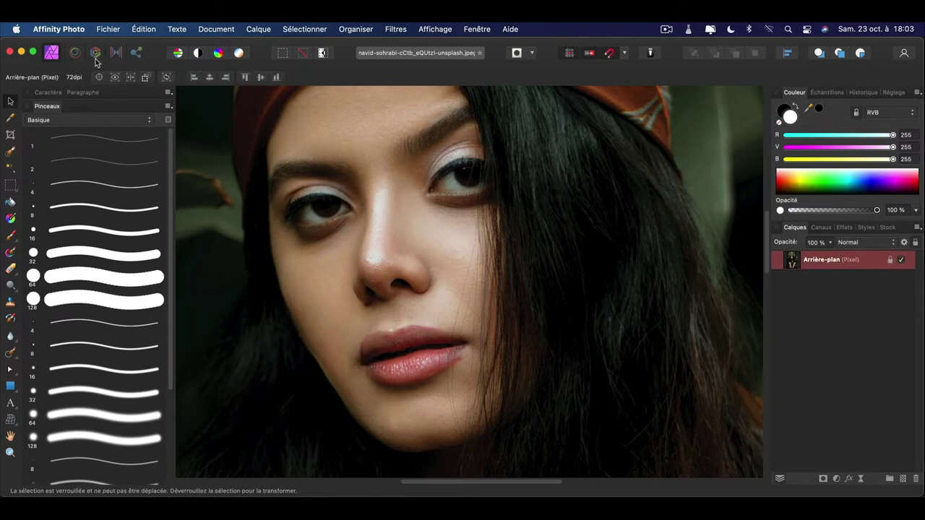
click(95, 54)
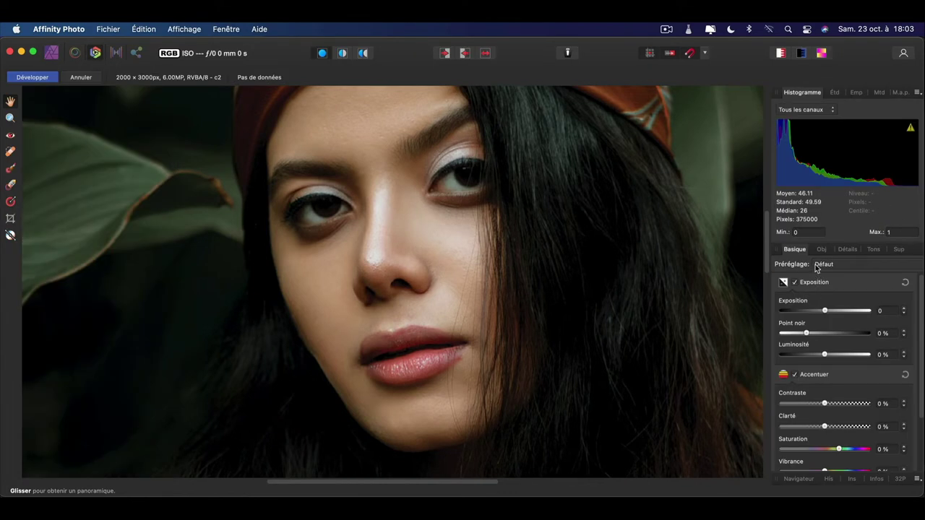
click(847, 251)
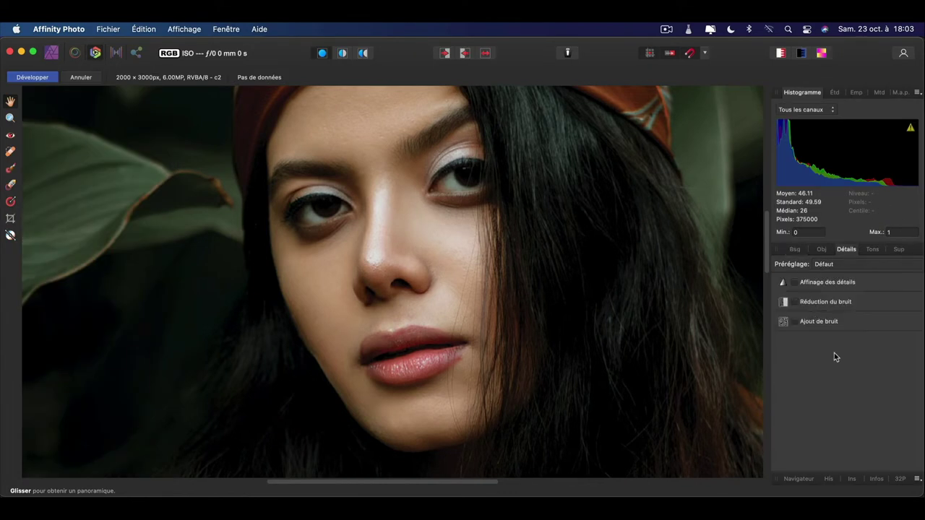
click(799, 307)
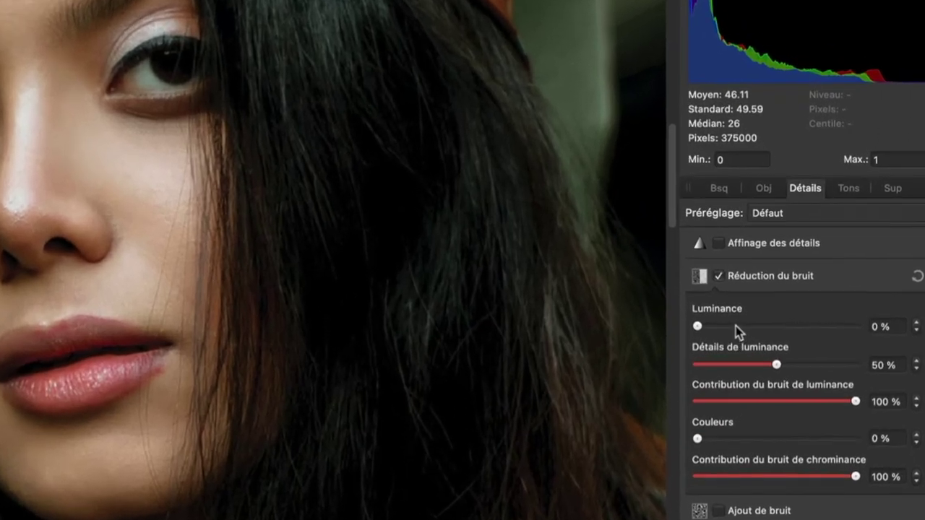
drag(735, 326, 806, 333)
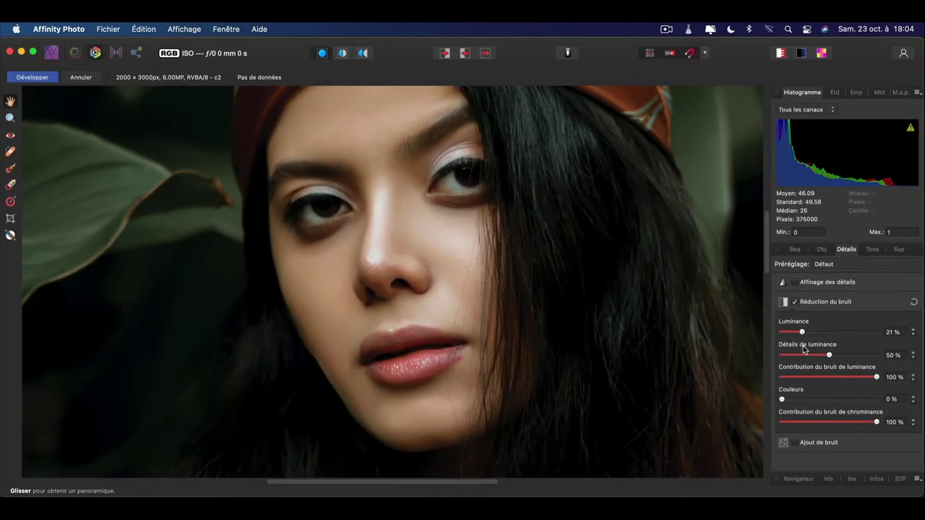
drag(830, 355, 798, 370)
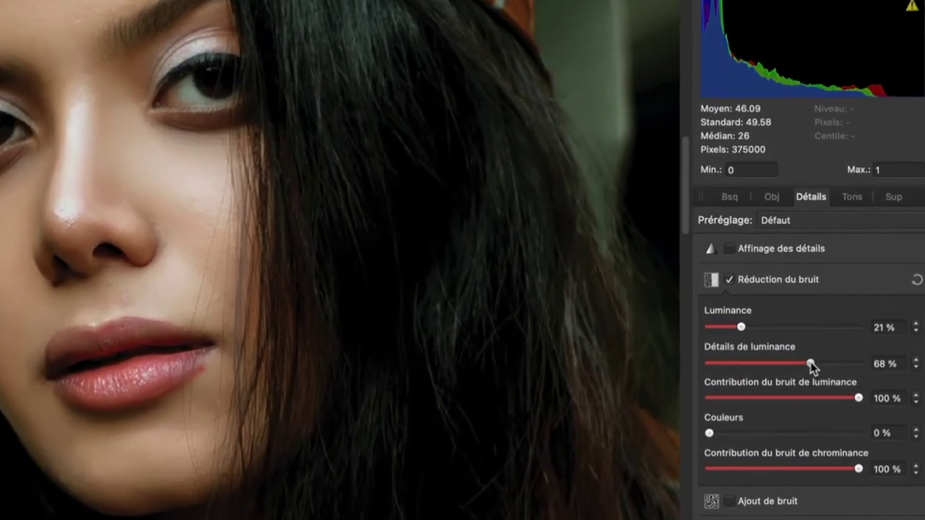
drag(733, 327, 725, 326)
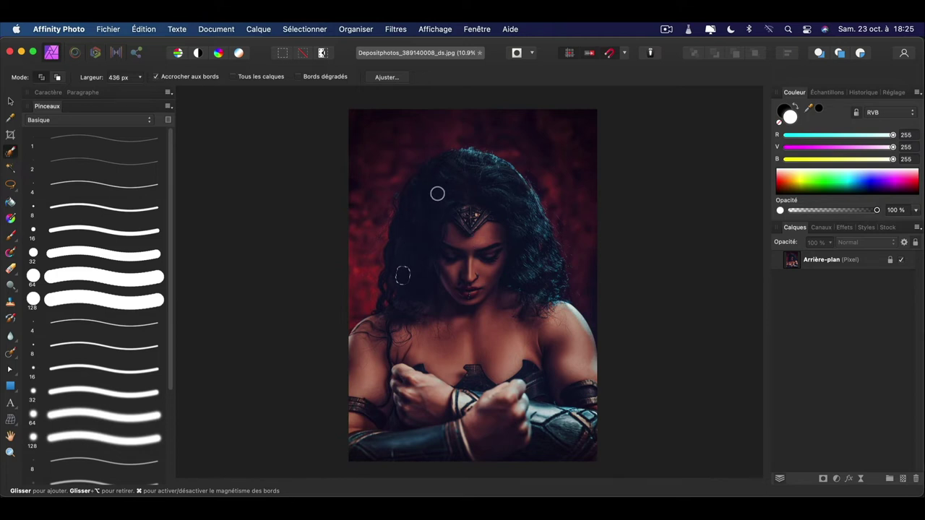
Select the woman's hair and body with the Selection Brush and Freehand Selection.
drag(481, 181, 367, 397)
drag(557, 258, 473, 206)
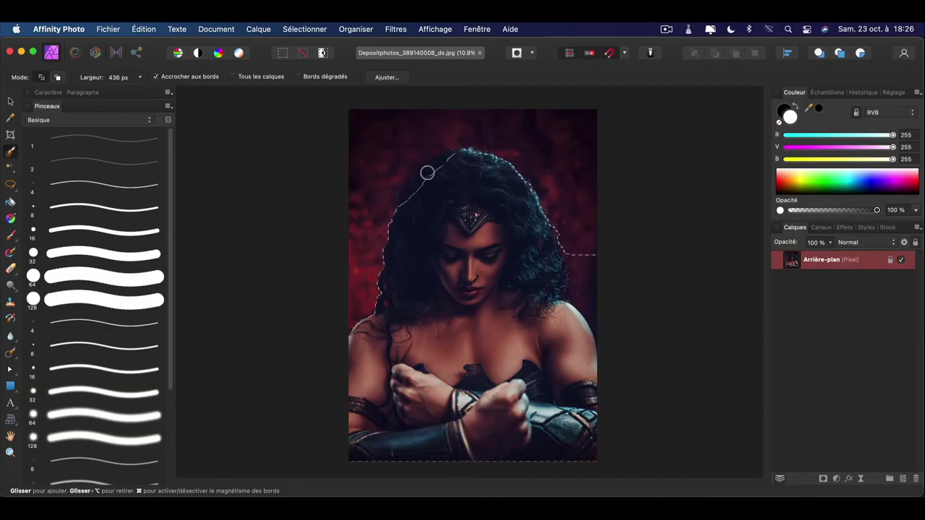
key(l)
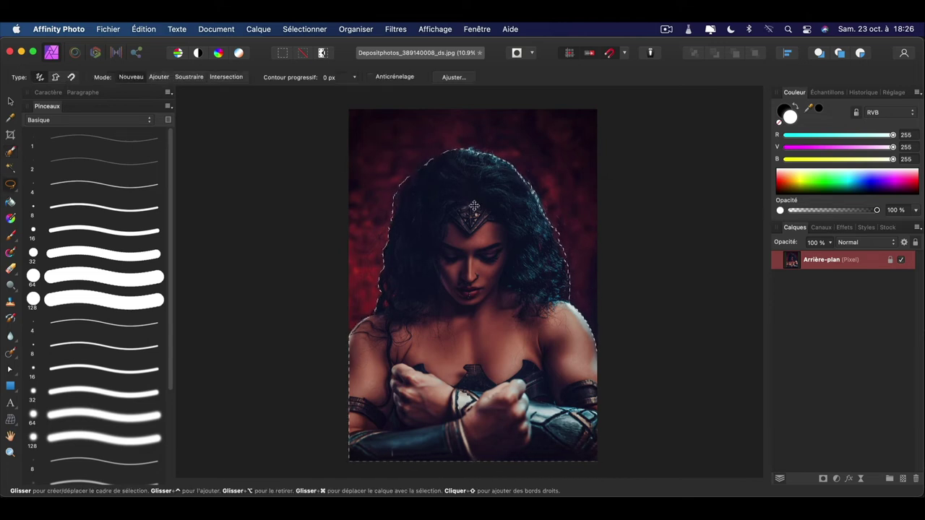
mouse_move(418, 164)
mouse_down()
mouse_move(363, 259)
mouse_move(383, 310)
mouse_up()
drag(470, 172, 403, 193)
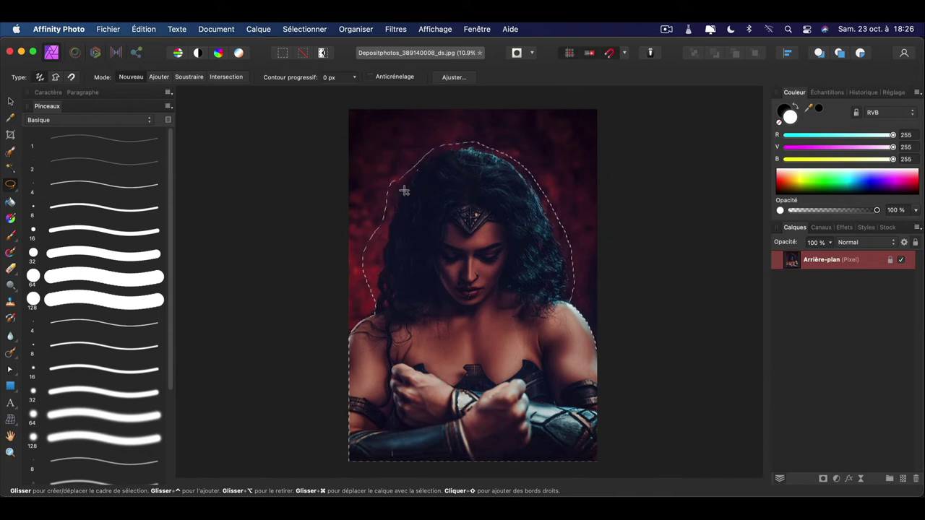
Refine the selection with a Transparent preview, painting along the hair edges, and apply it.
click(453, 77)
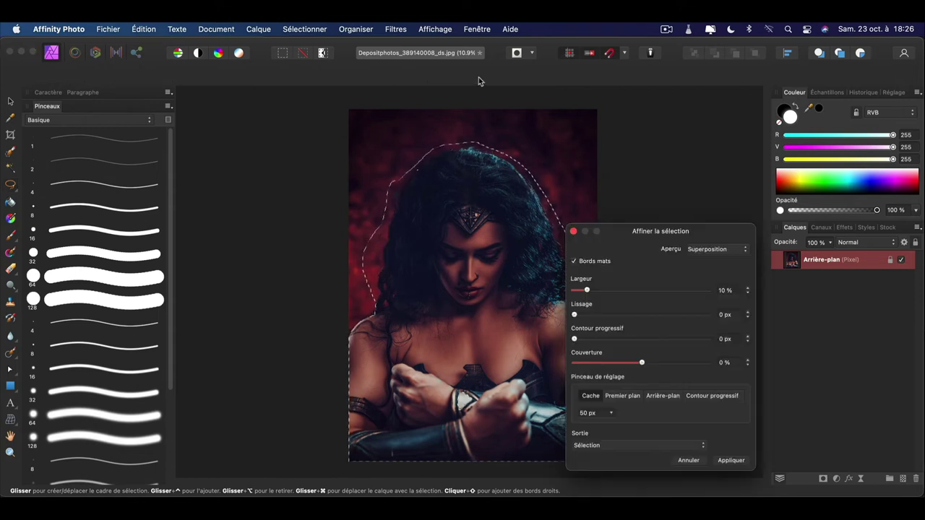
click(736, 249)
click(730, 294)
drag(676, 231, 734, 149)
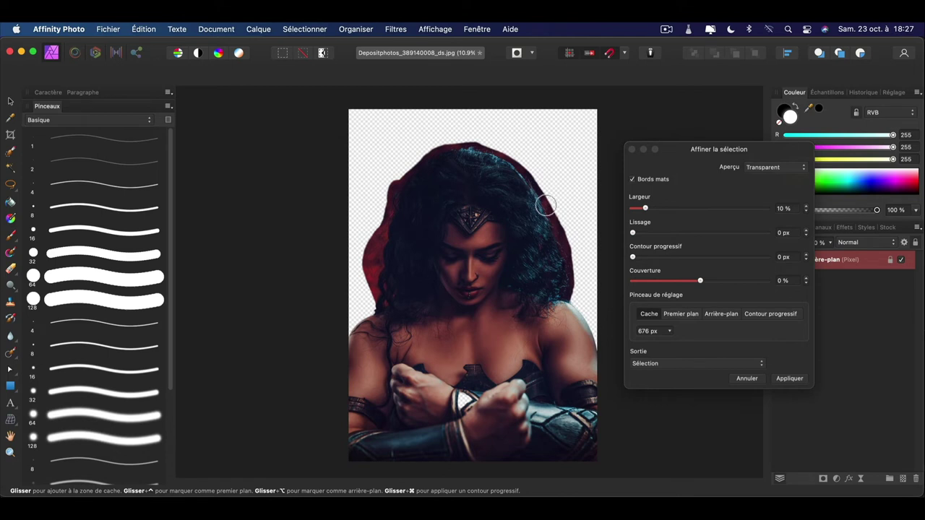
drag(488, 150, 392, 241)
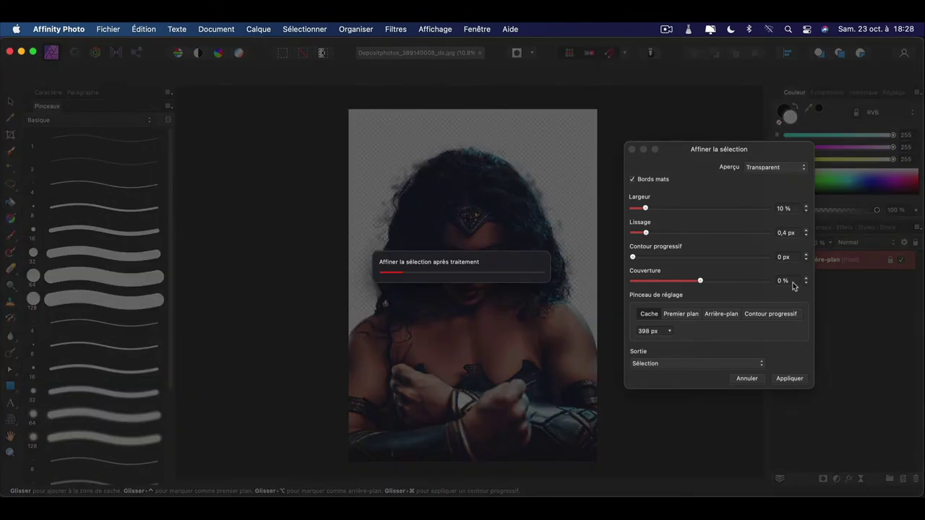
click(790, 378)
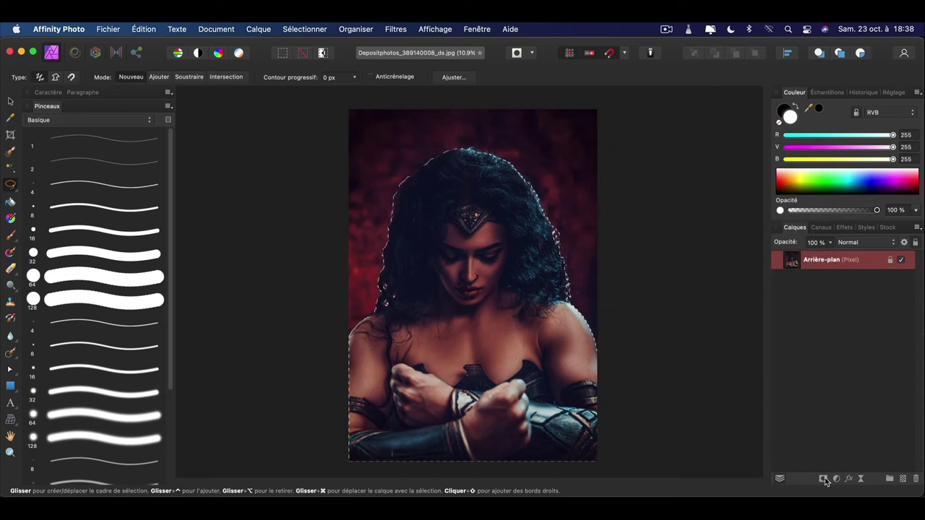
Mask the layer to hide the red background, deselect, and ready the mask for erasing.
click(824, 479)
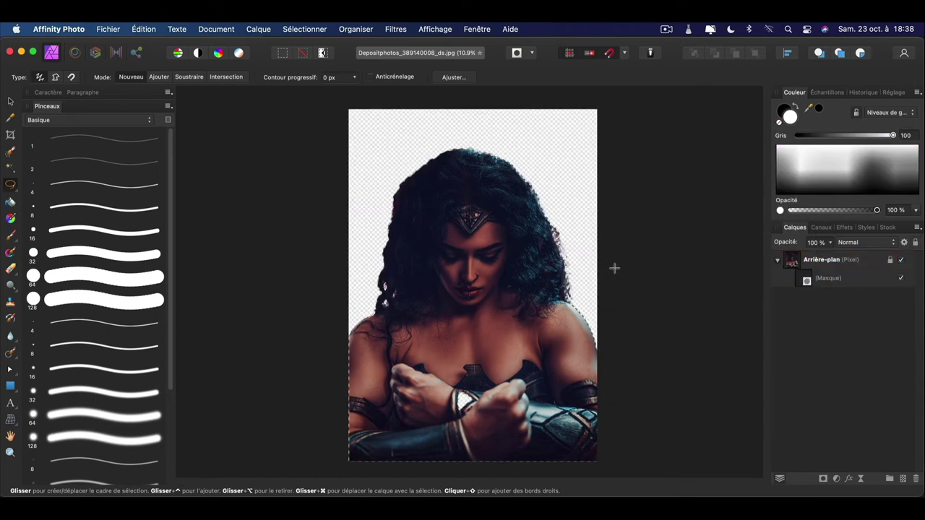
key(super+d)
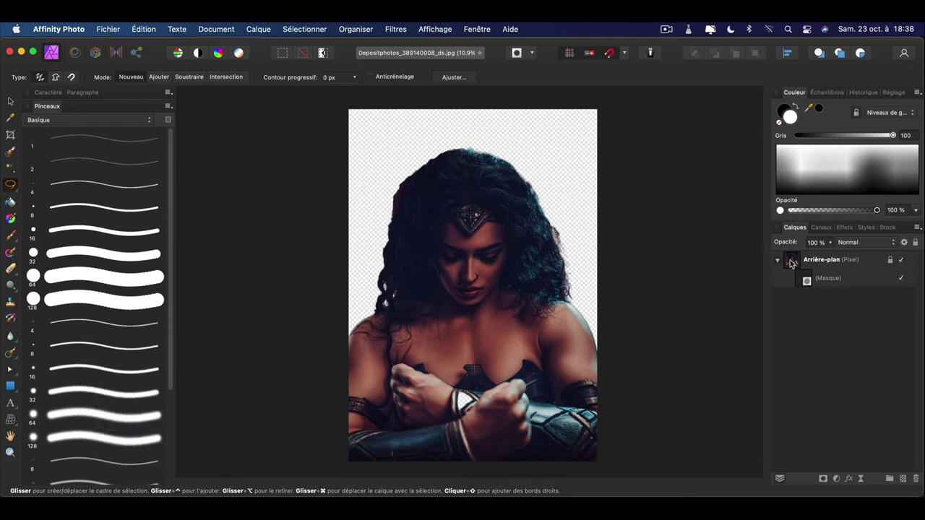
click(808, 282)
key(e)
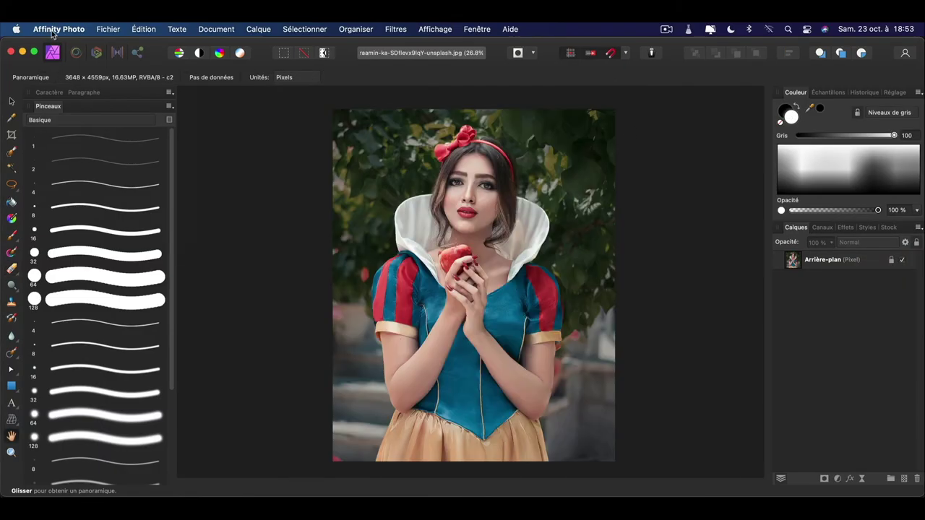
In Preferences > User Interface, change the background grey level and raise the UI gamma.
click(54, 31)
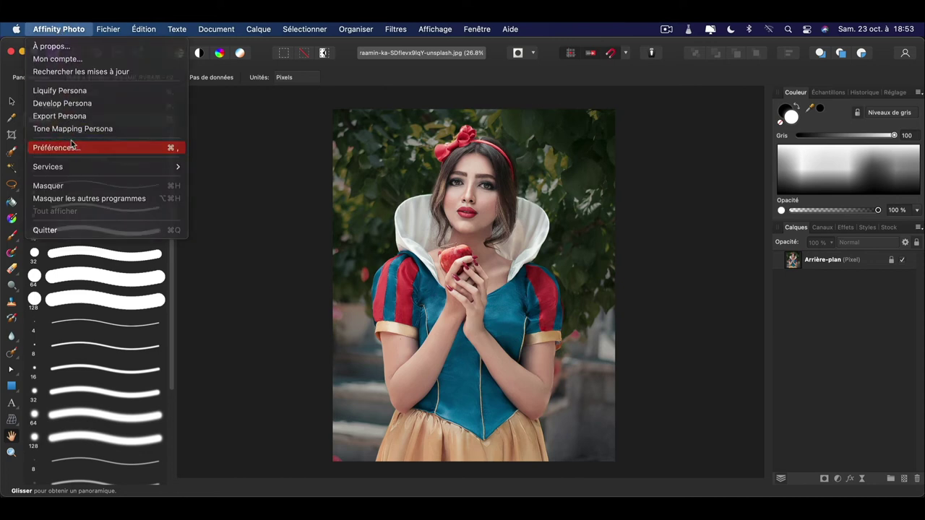
click(72, 147)
click(658, 179)
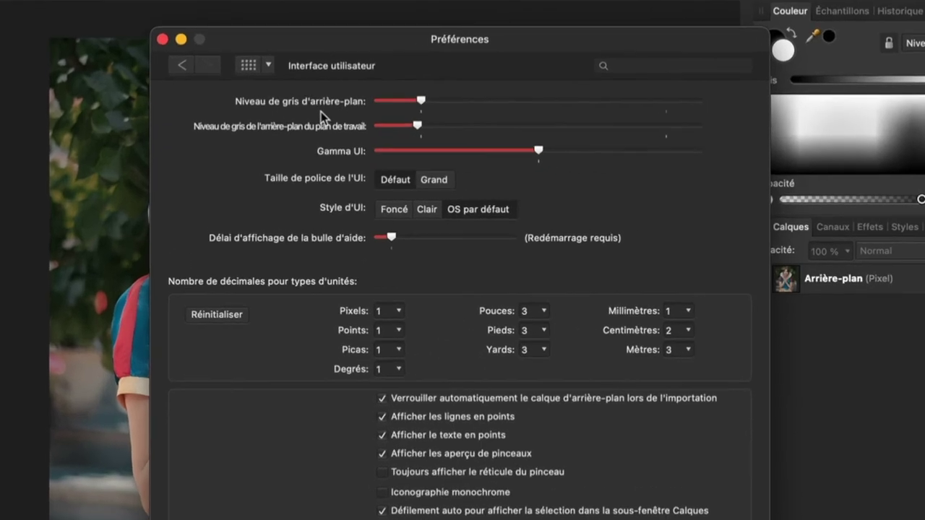
drag(447, 104, 430, 109)
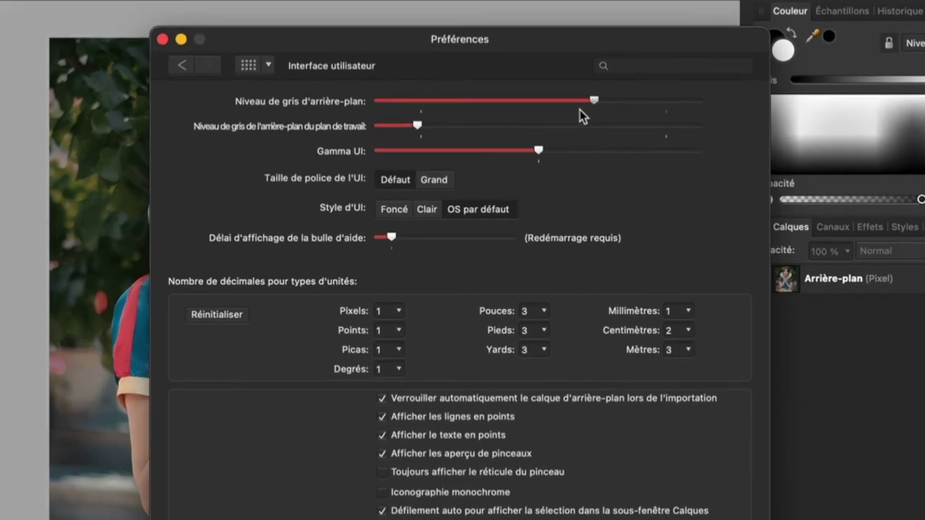
mouse_move(538, 150)
mouse_down()
mouse_move(659, 187)
mouse_move(636, 181)
mouse_up()
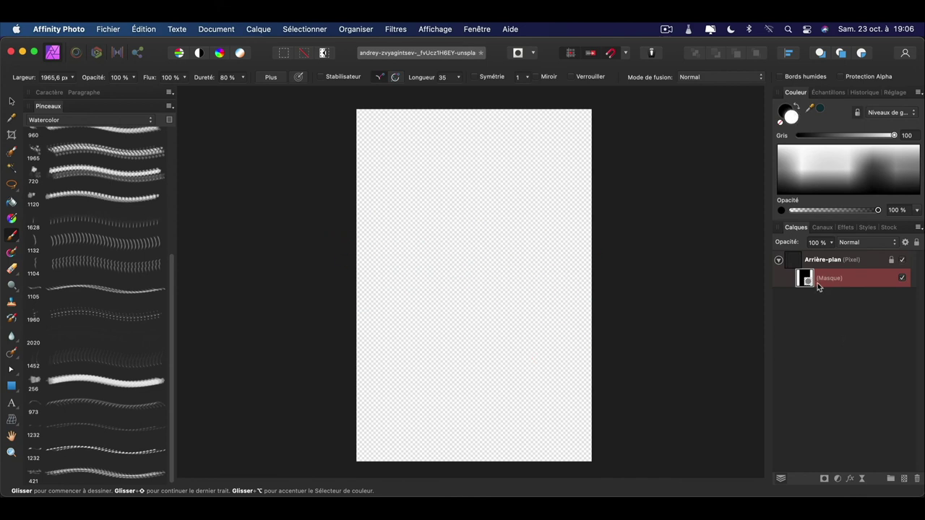
Brush a watercolor stroke across the mask to reveal the neon-lit portrait with ragged edges.
mouse_move(391, 192)
mouse_down()
mouse_move(472, 187)
mouse_move(509, 164)
mouse_up()
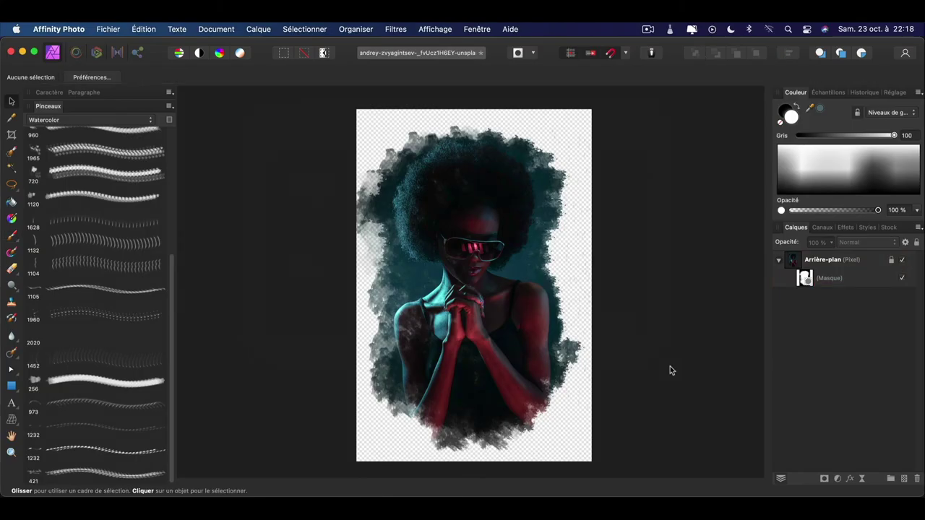
Raise the Performance undo limit from 894 to 8192 and close Preferences.
click(59, 28)
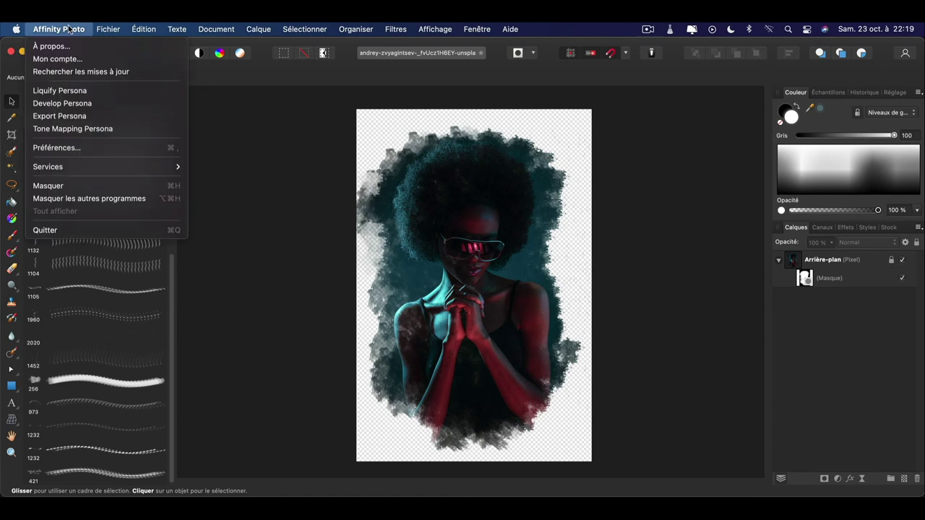
click(102, 147)
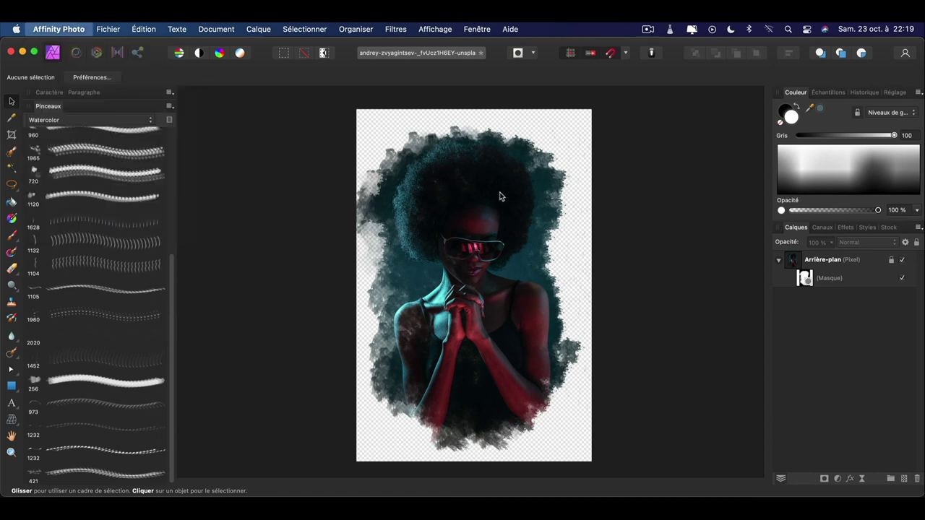
click(445, 189)
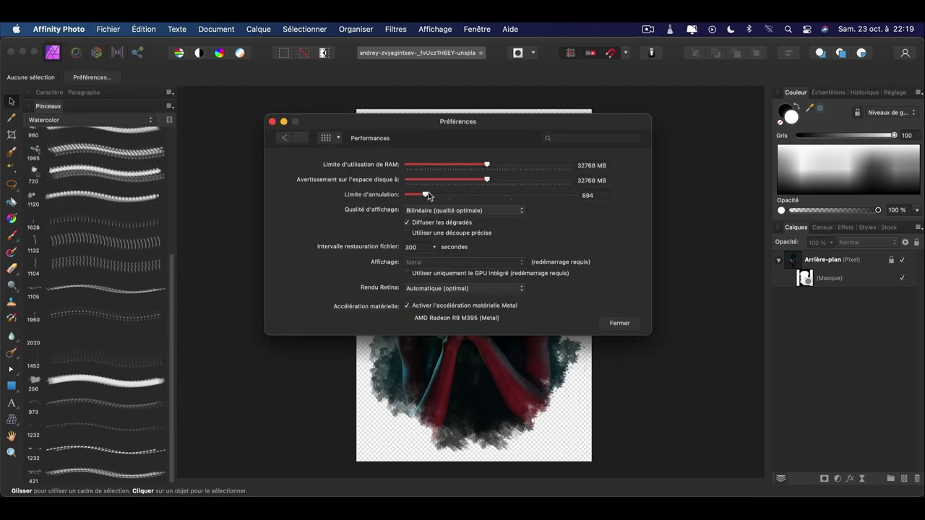
drag(455, 197, 593, 193)
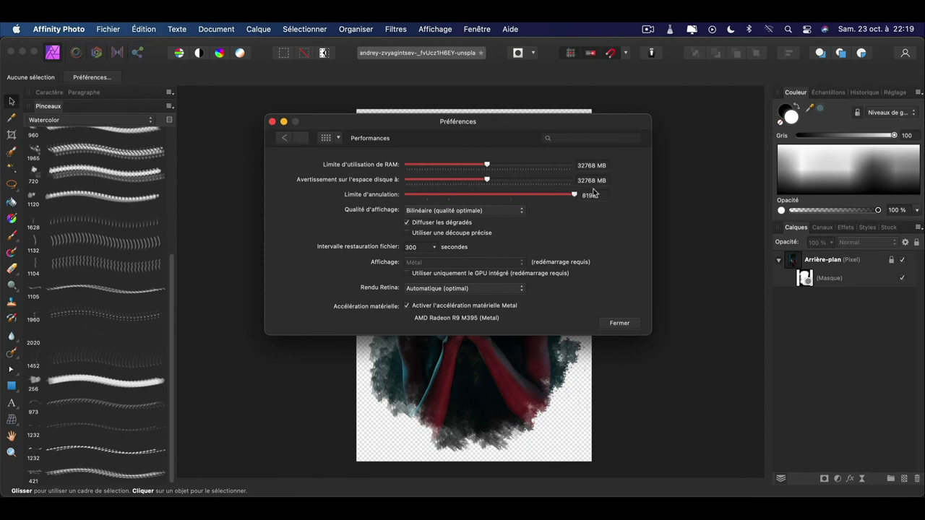
click(619, 327)
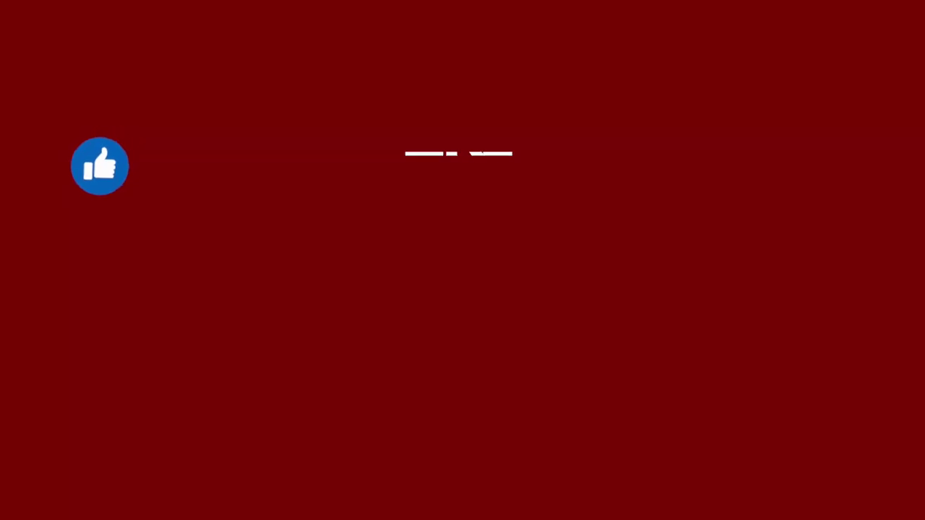